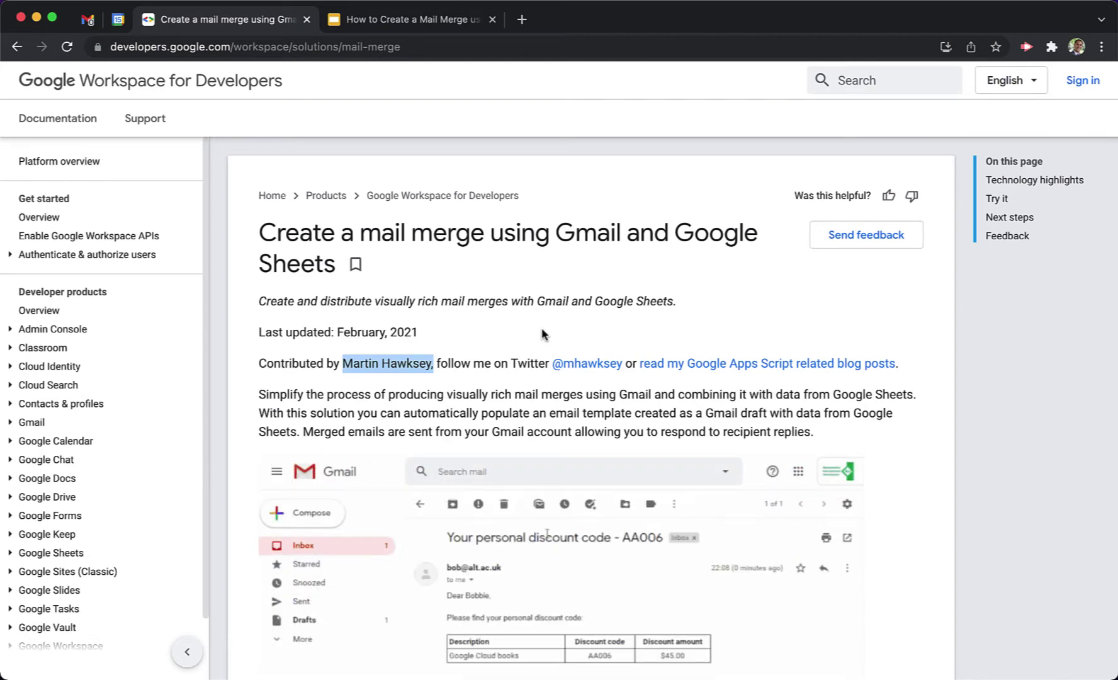
Scroll to the guide's Try it section and follow the Gmail/Sheets Mail Merge spreadsheet link.
left_click(544, 334)
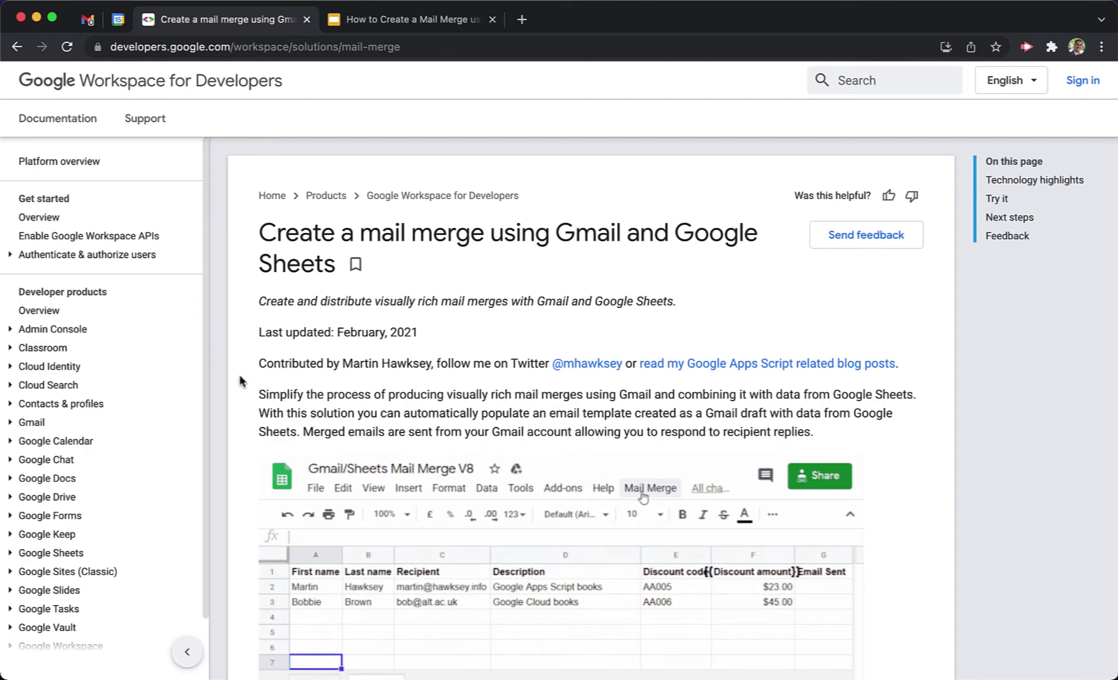
scroll(240, 381, "down", 1)
scroll(240, 381, "down", 10)
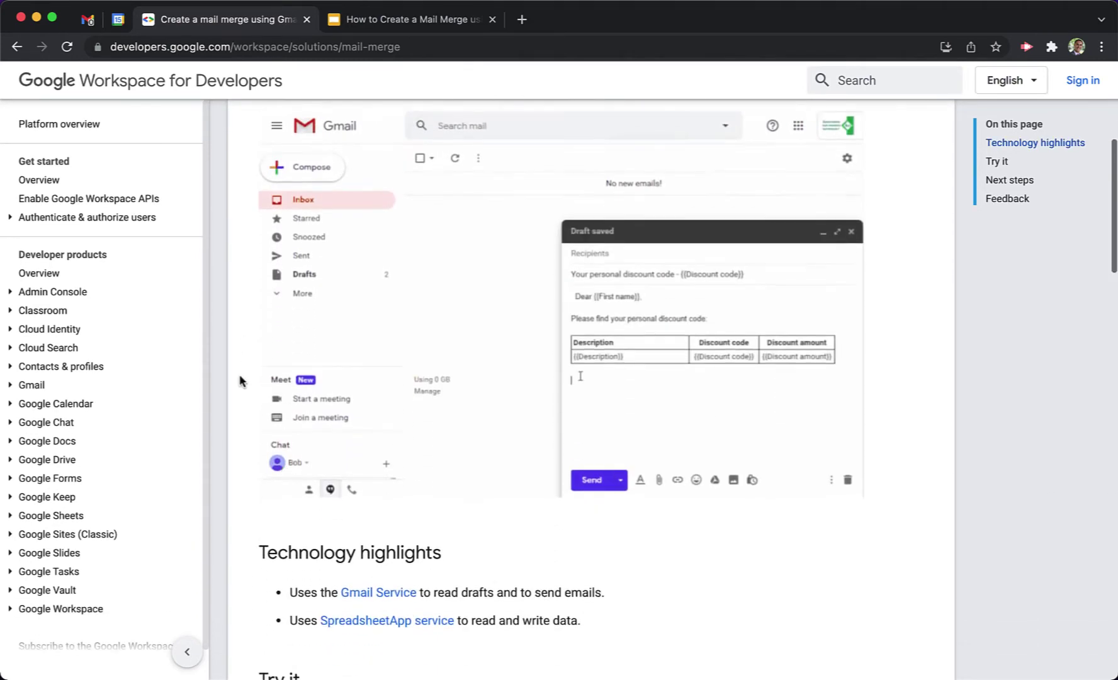
scroll(240, 381, "down", 5)
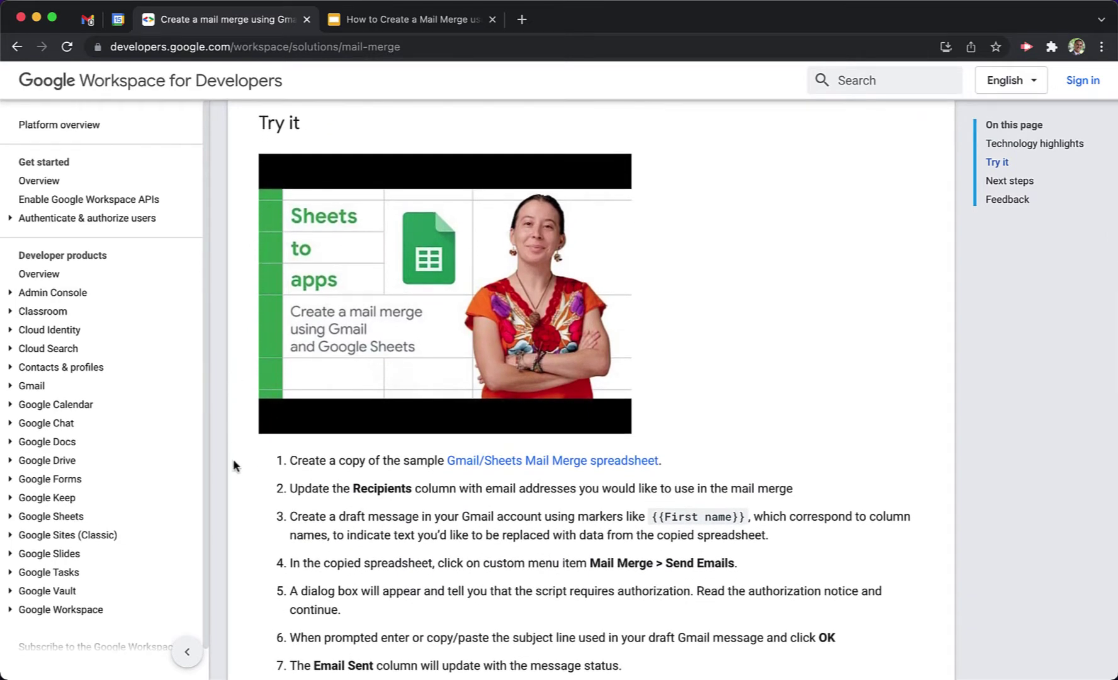
triple_click(297, 460)
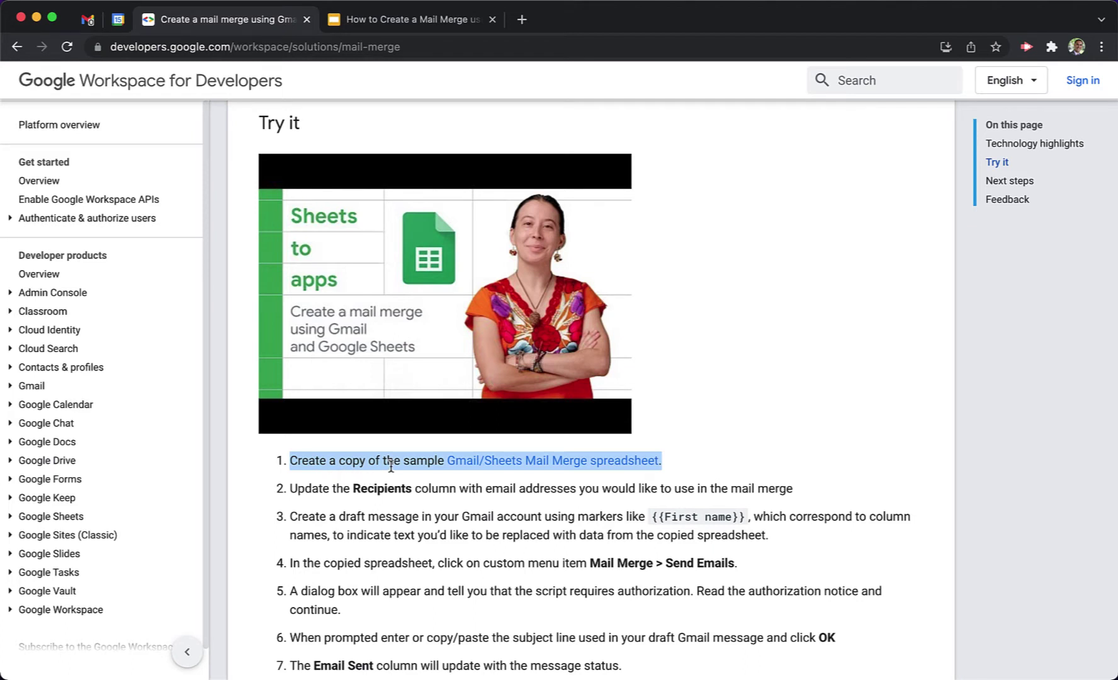
left_click(677, 459)
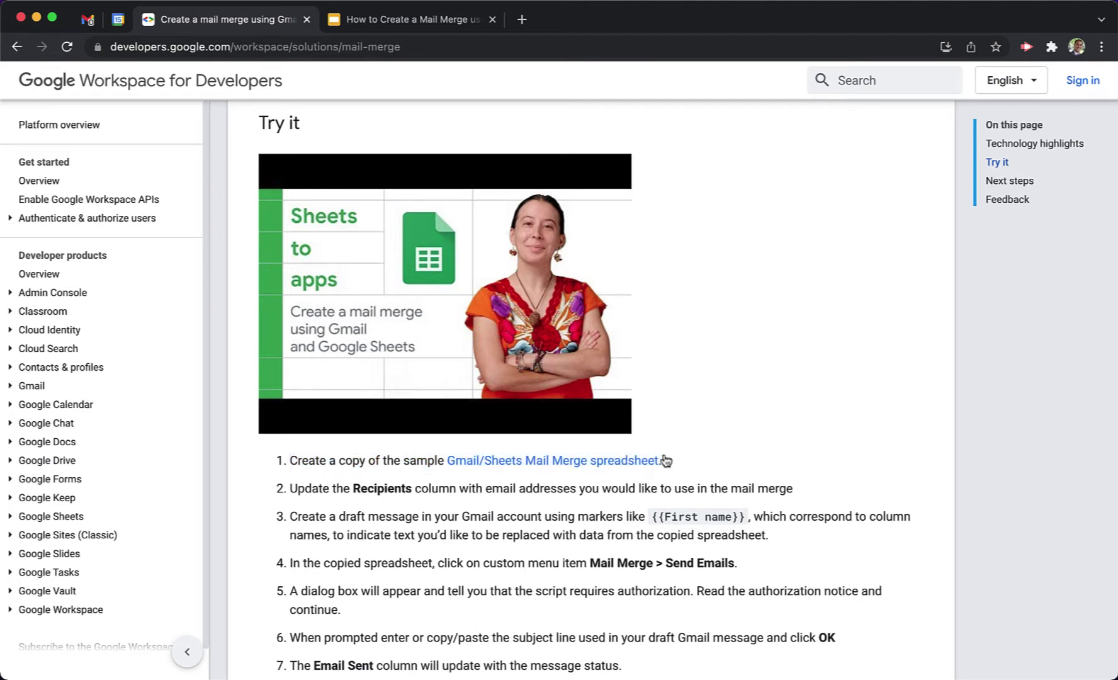
left_click(533, 462)
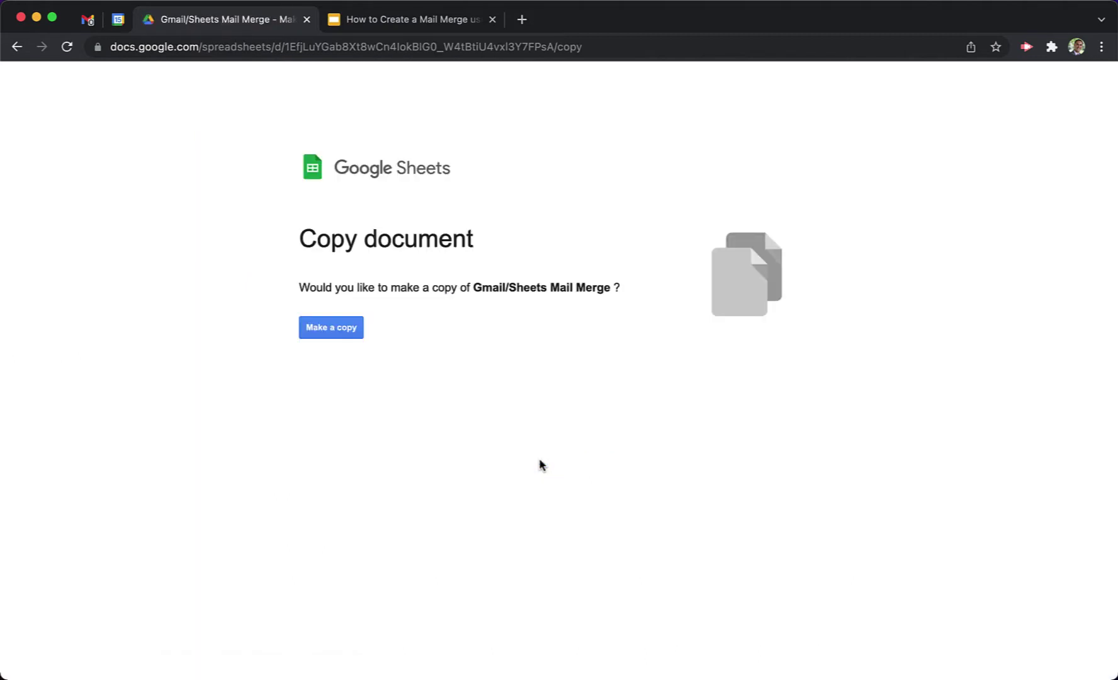
Make a personal copy of the Gmail/Sheets Mail Merge sample spreadsheet.
left_click(332, 330)
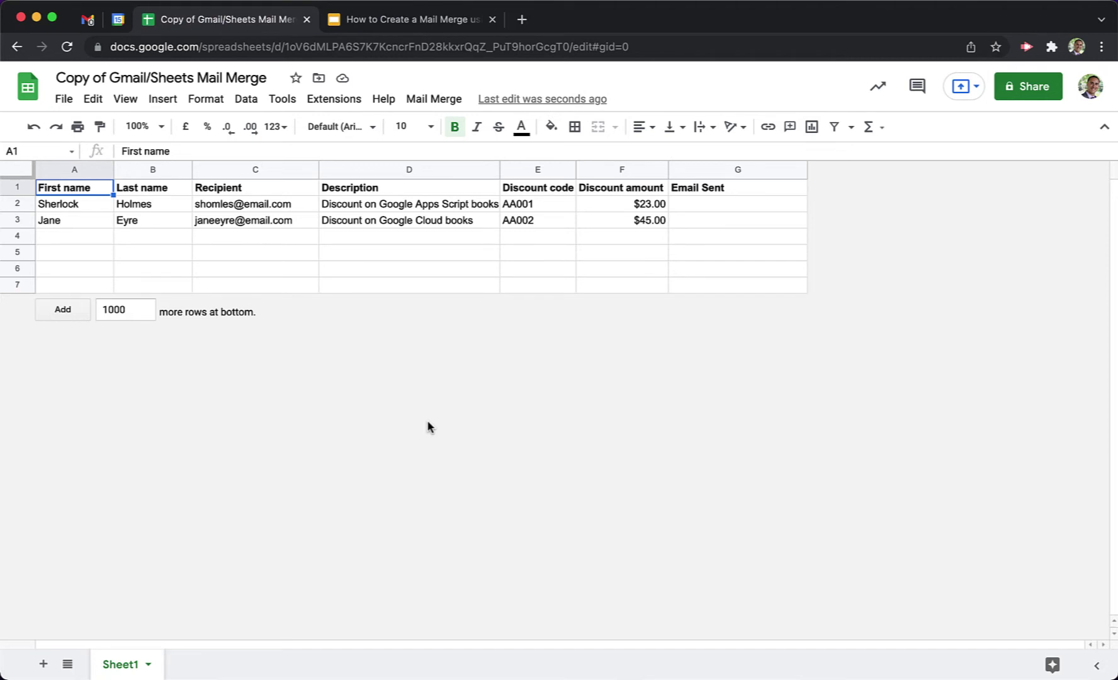
Set the sheet zoom to 125%.
left_click(160, 128)
left_click(156, 278)
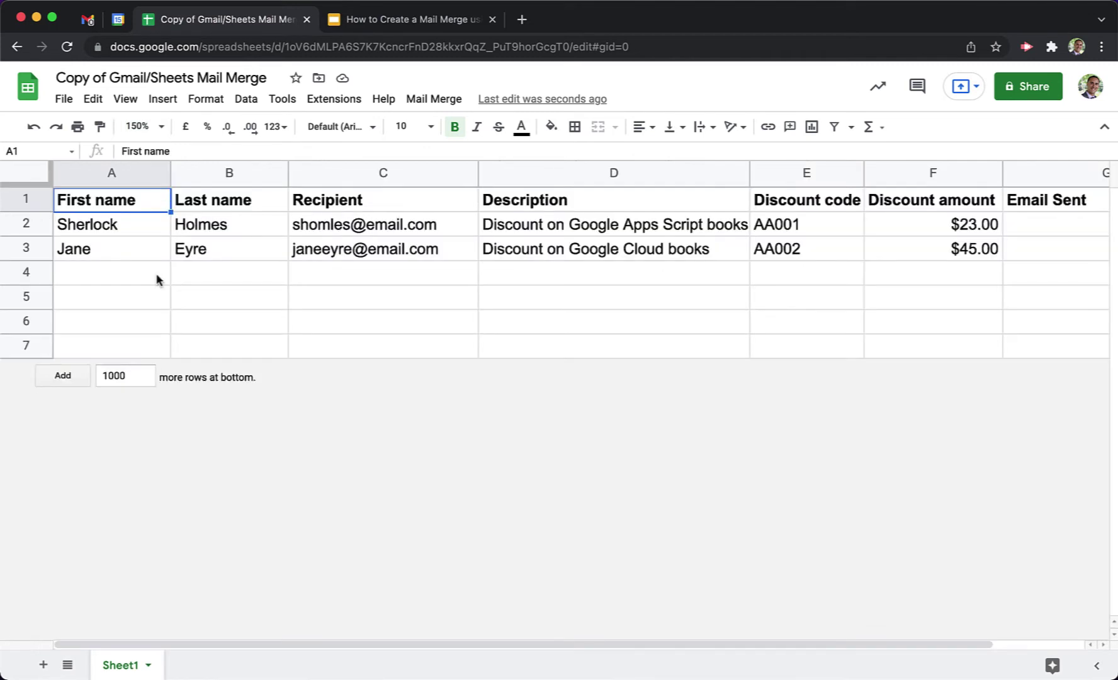
left_click(162, 127)
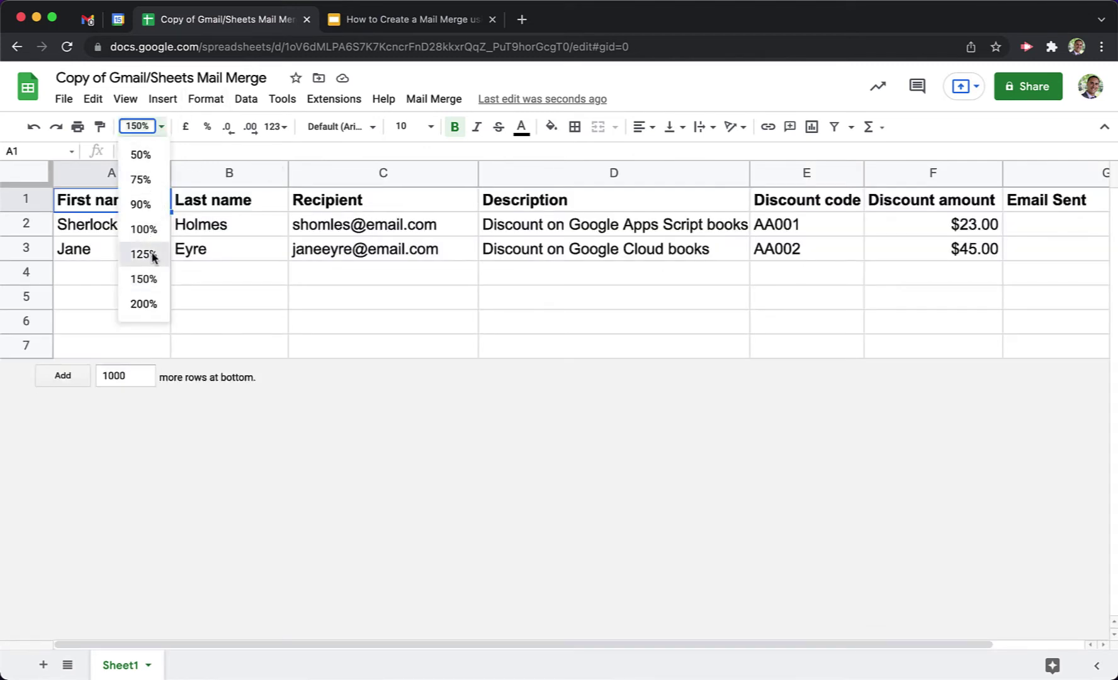
left_click(153, 255)
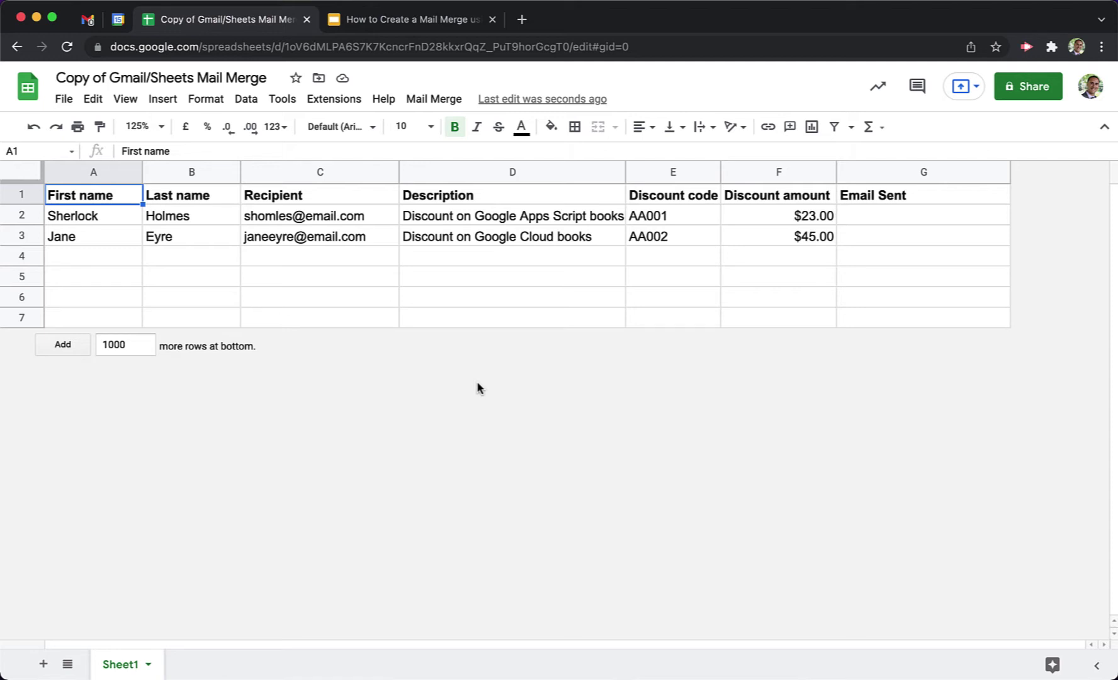
Fill the Recipient (C) and Email Sent (G) columns with light red.
left_click(23, 195)
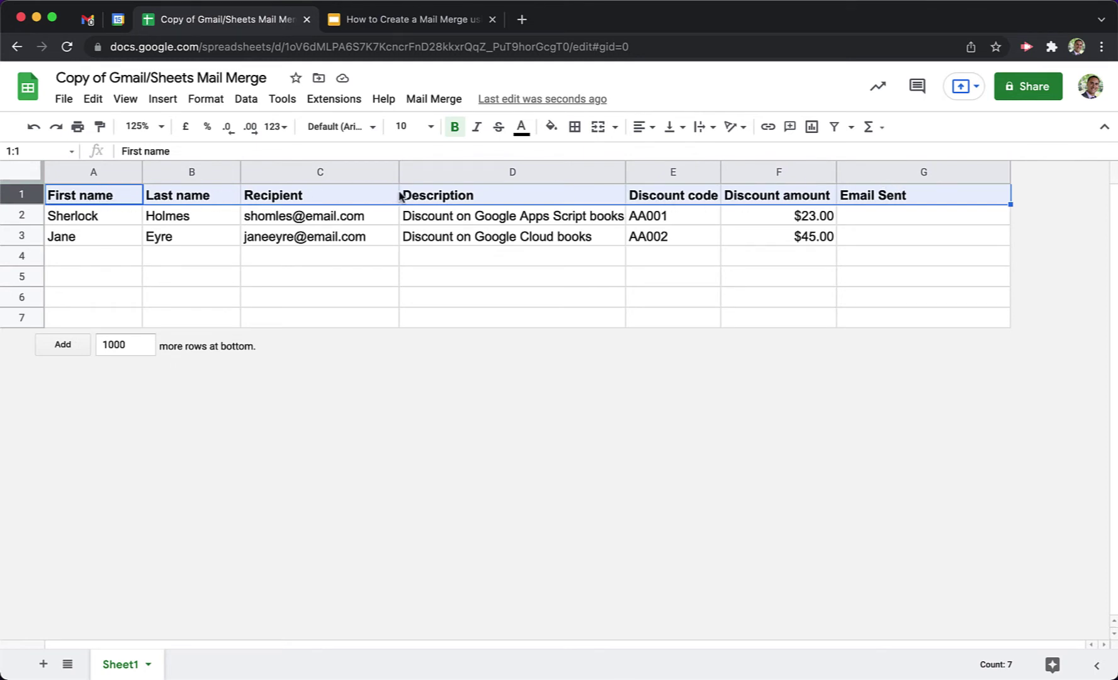
left_click(375, 281)
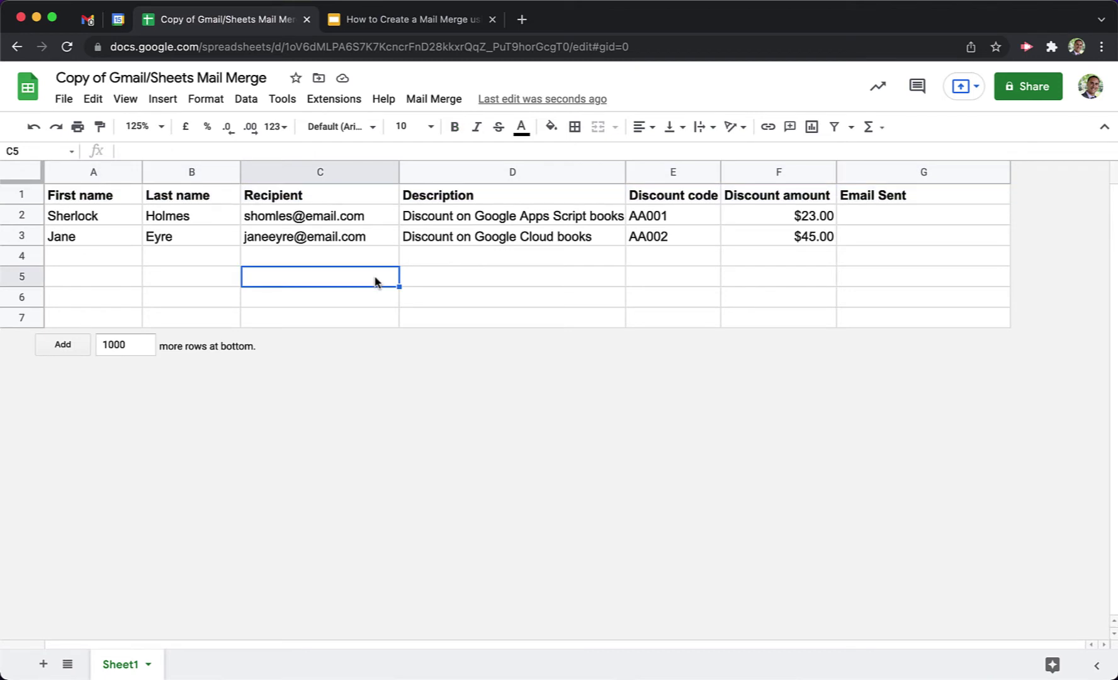
left_click(335, 174)
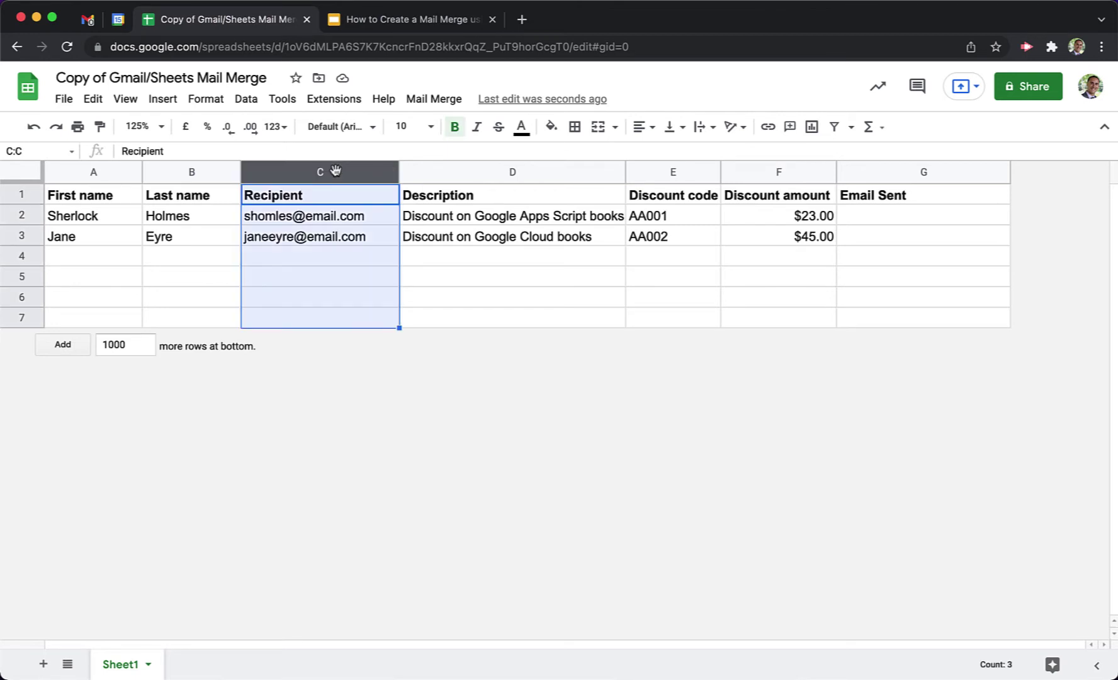
left_click(928, 173, "super")
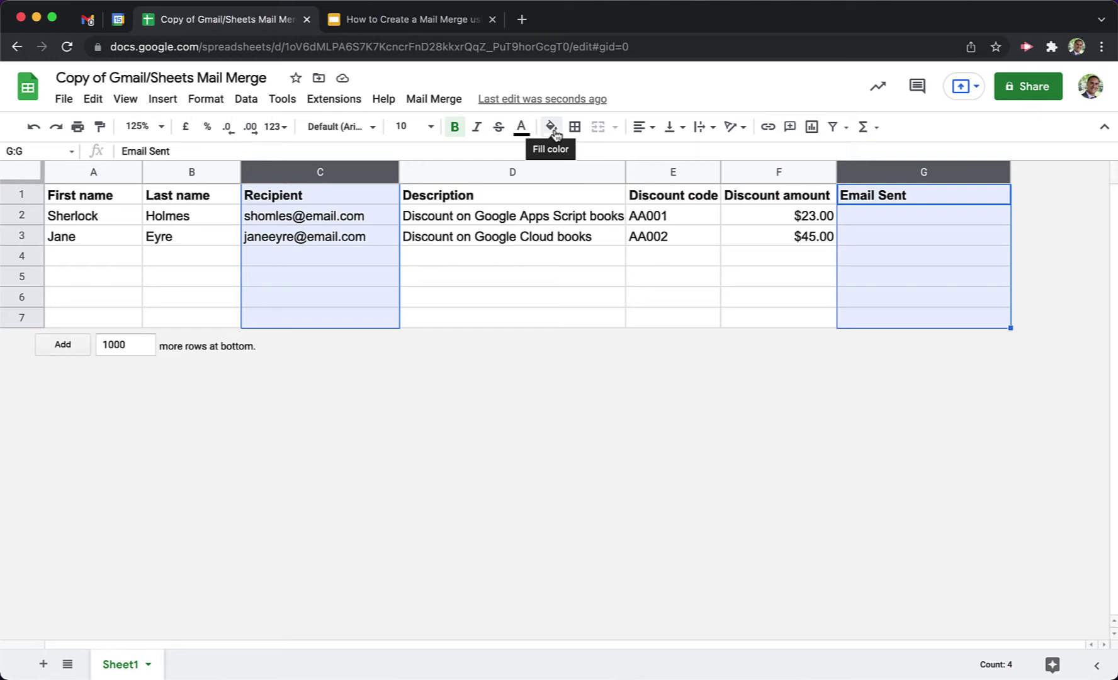
left_click(557, 134)
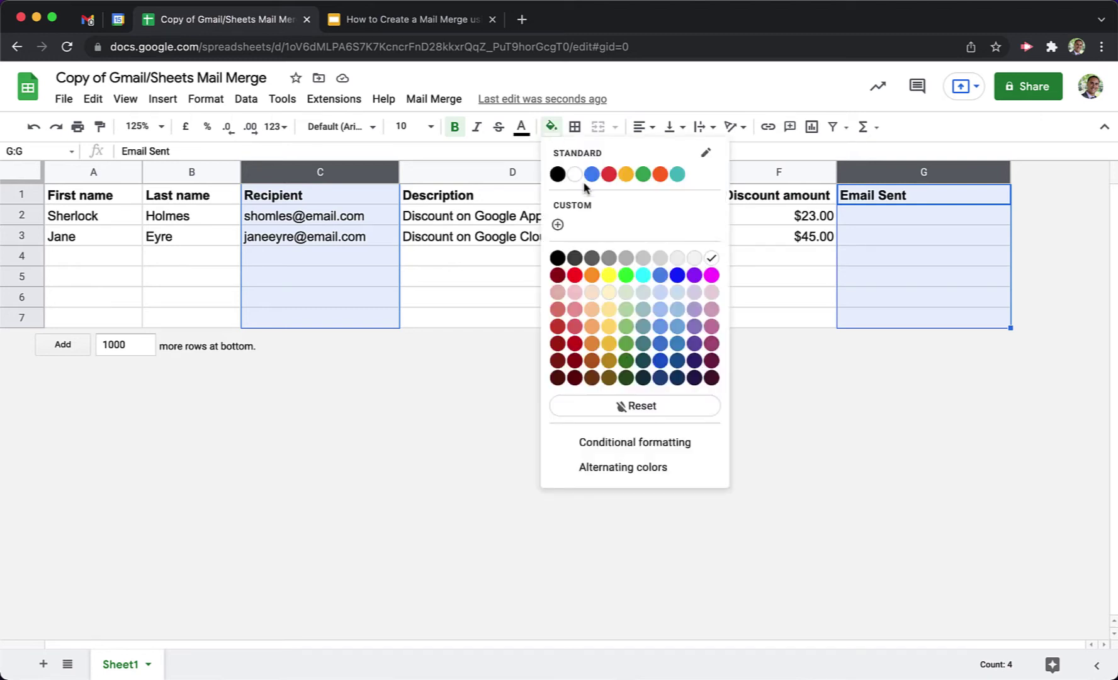
left_click(574, 292)
left_click(515, 286)
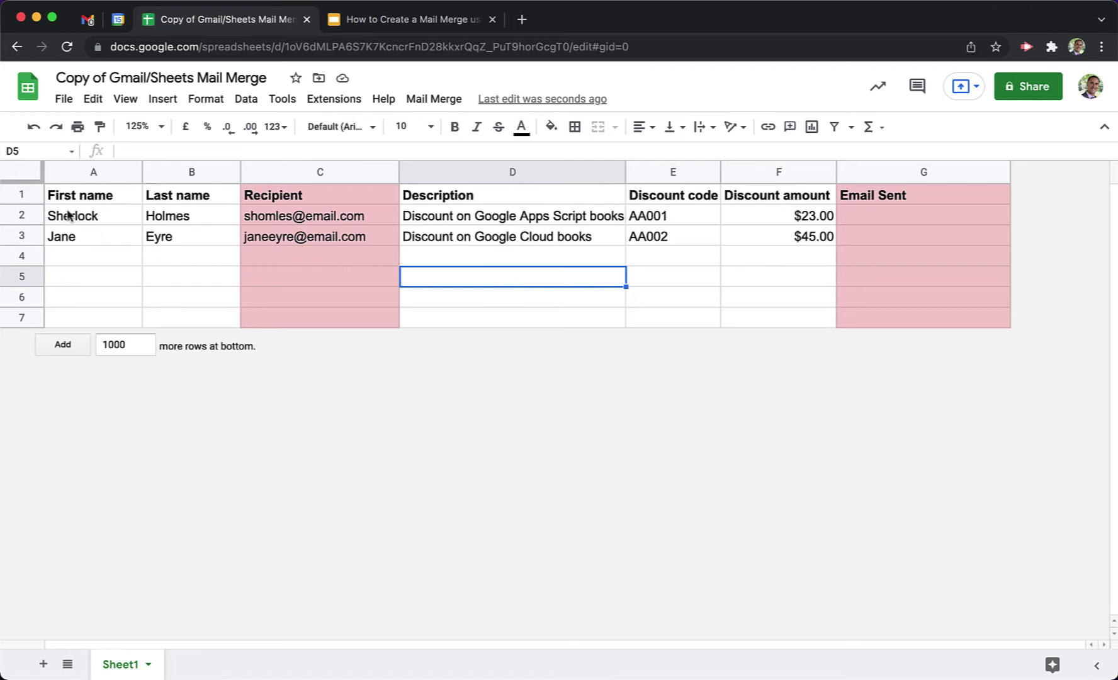
Delete the sample data in A2:F4, leaving only the header row.
left_click_drag(68, 216, 780, 272)
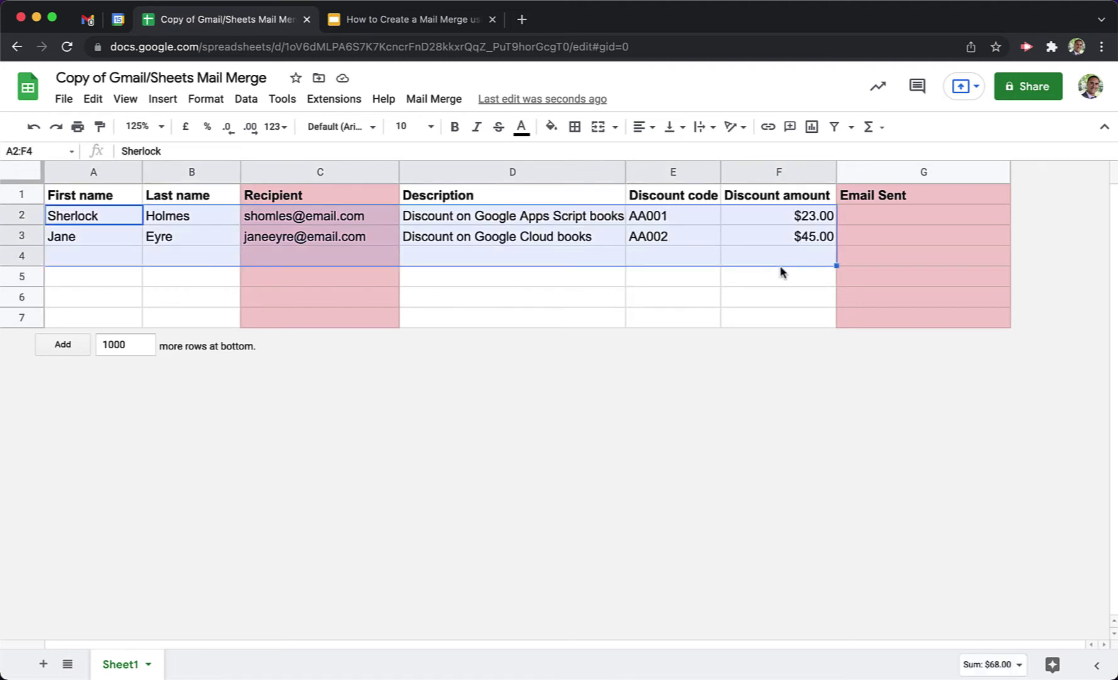
key("Delete")
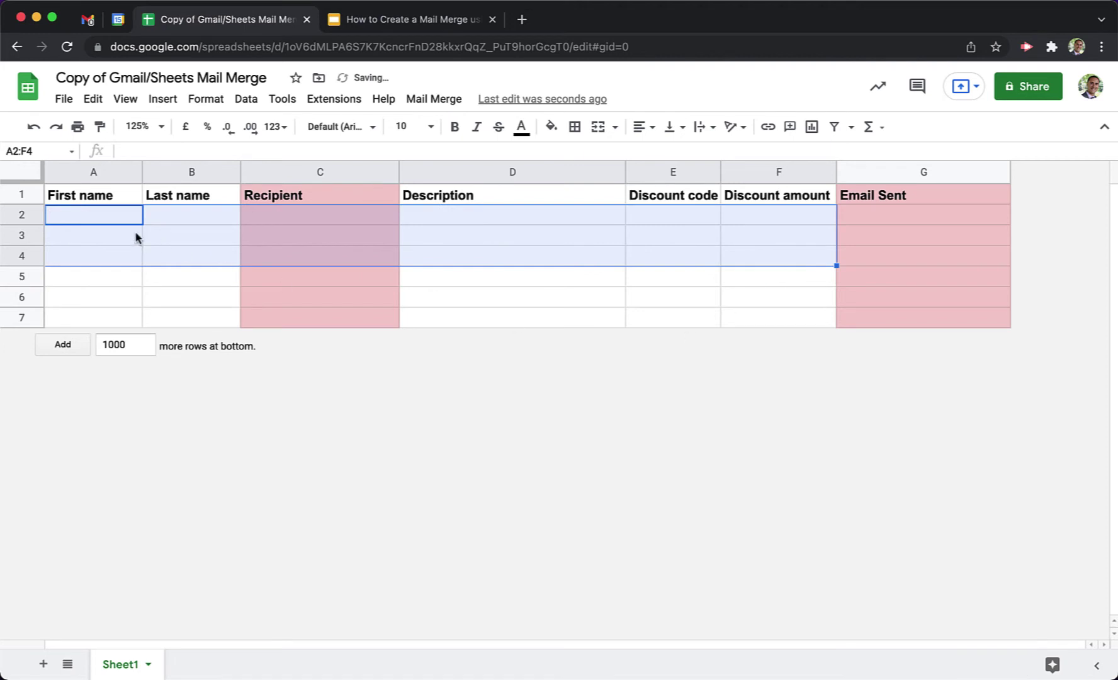
left_click(108, 219)
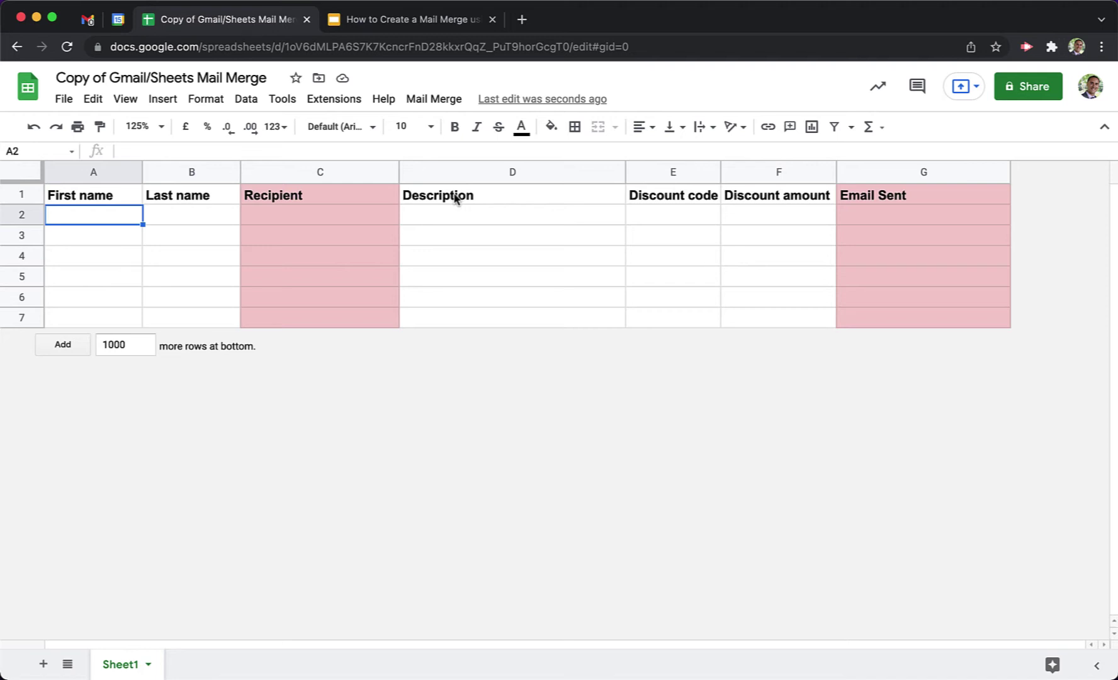
Rename headers D1 and E1 to 'Assignment' and 'Grade'.
left_click(496, 199)
type("Assignment")
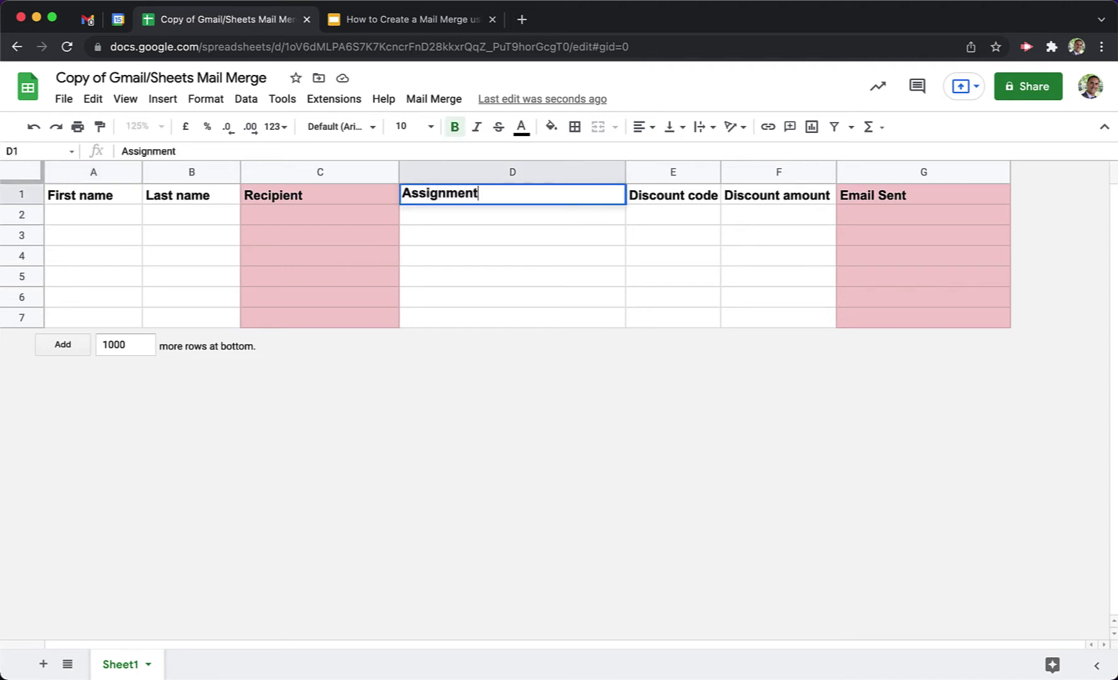
key("Tab")
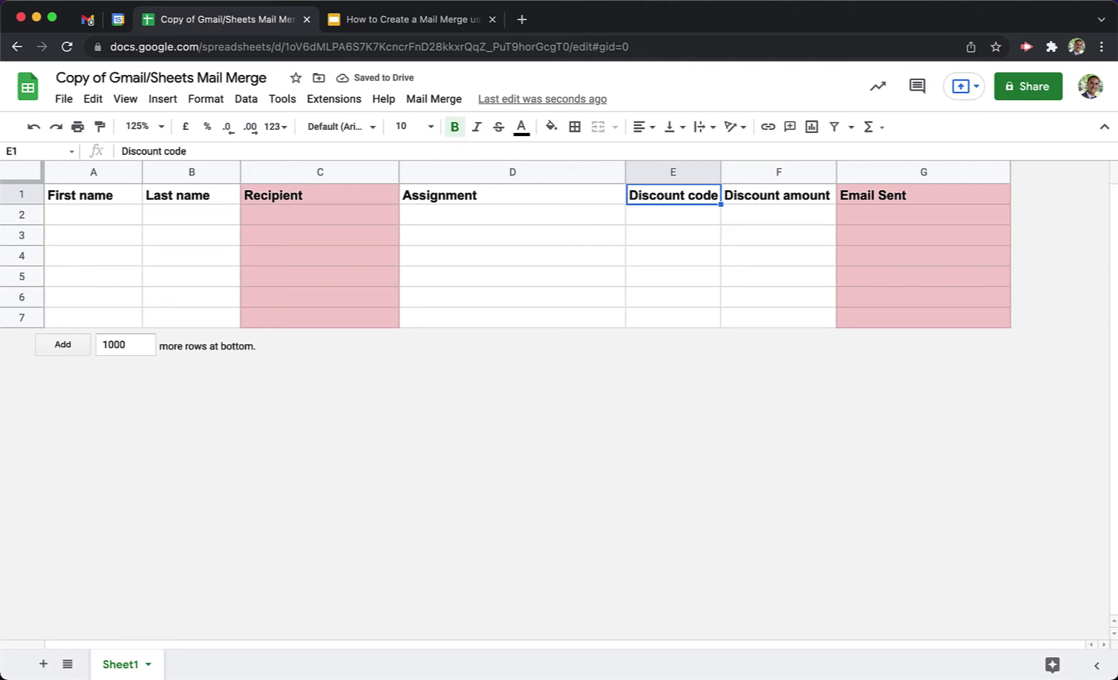
type("Grade")
key("Tab")
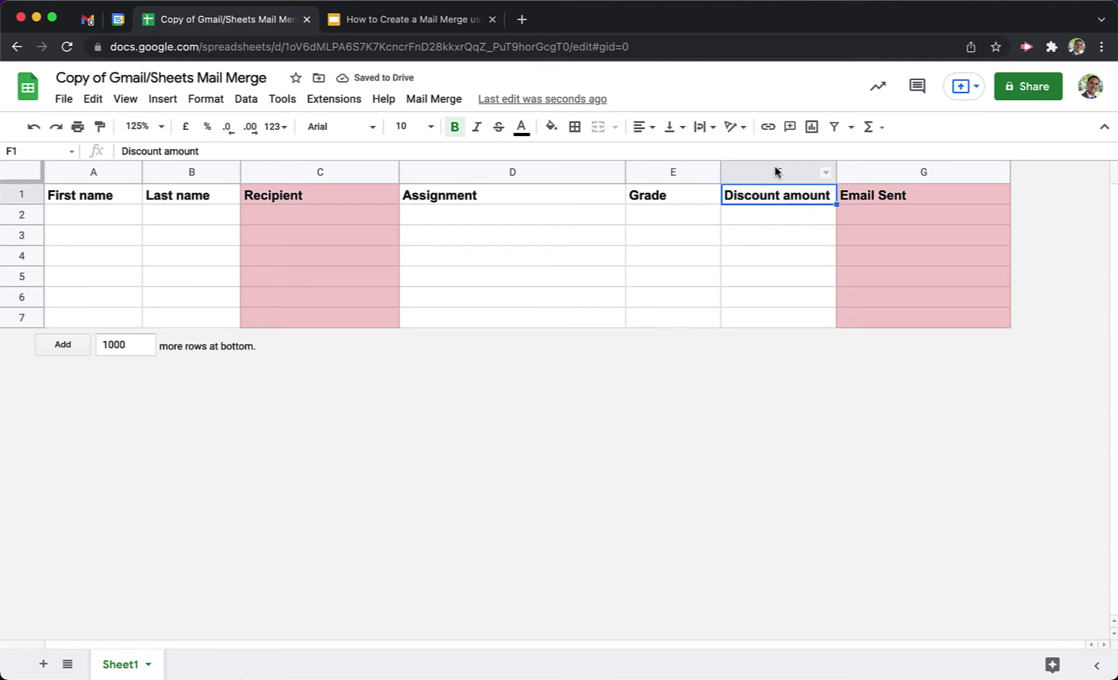
Delete the Discount amount column and undo an accidental column insertion after Grade.
left_click(825, 172)
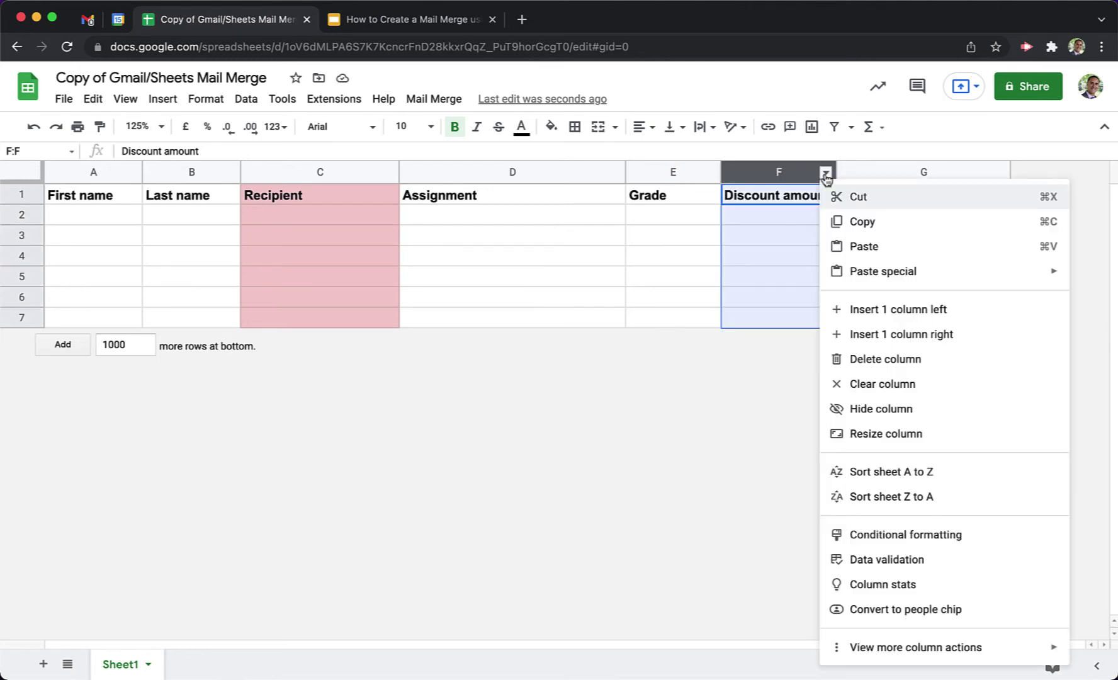
left_click(832, 358)
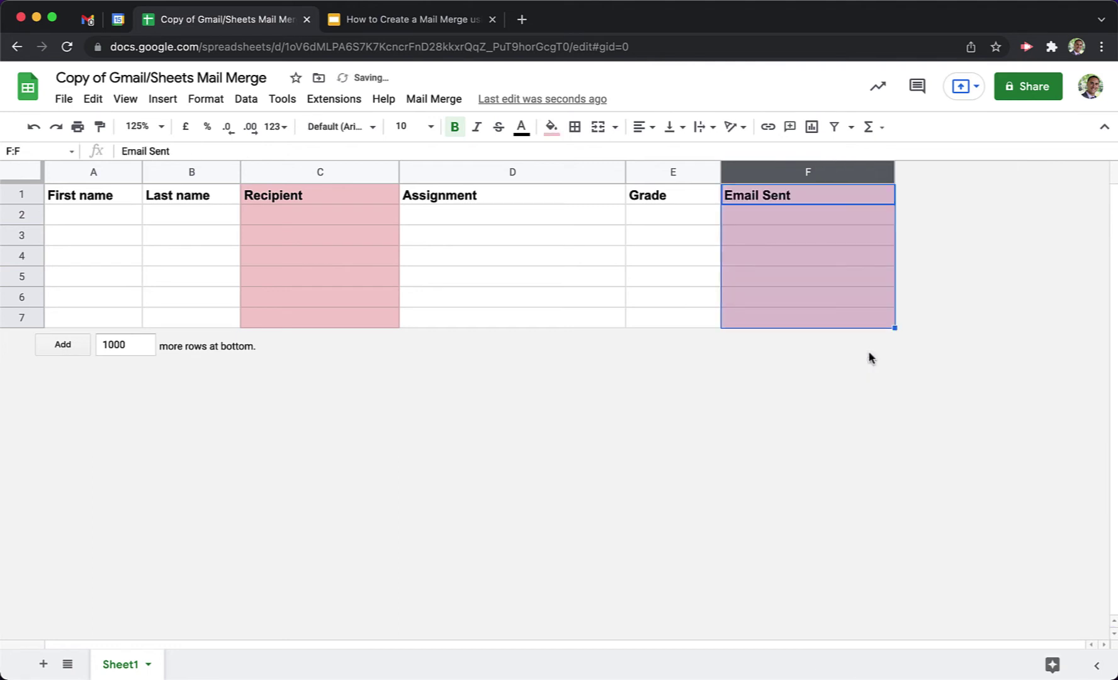
left_click(673, 243)
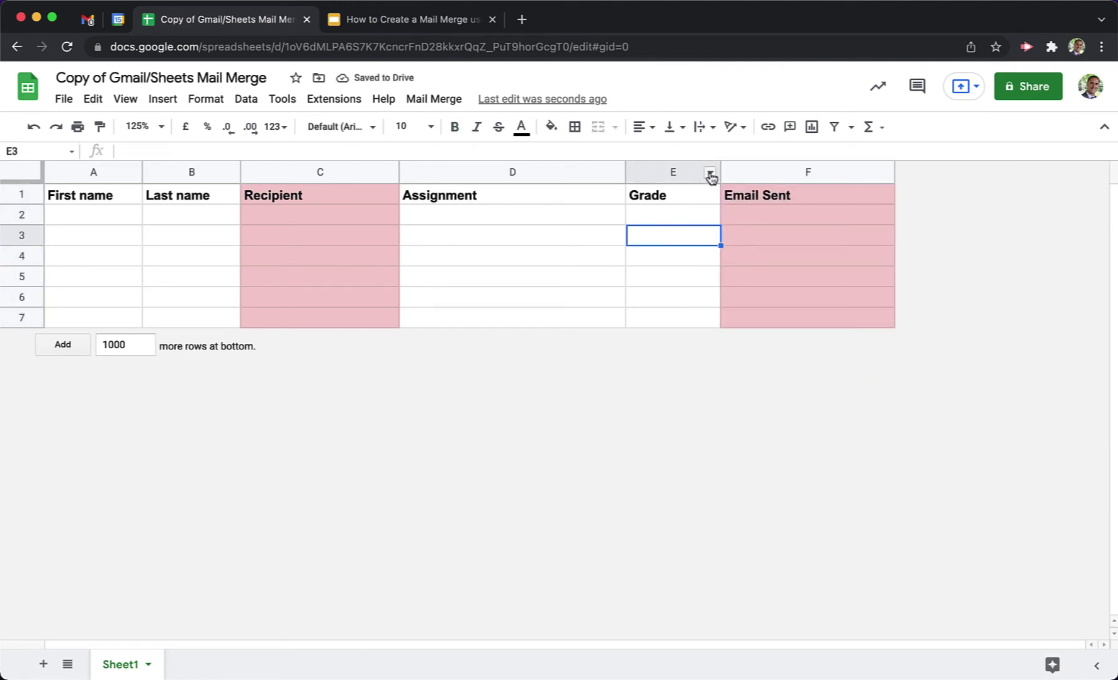
left_click(710, 174)
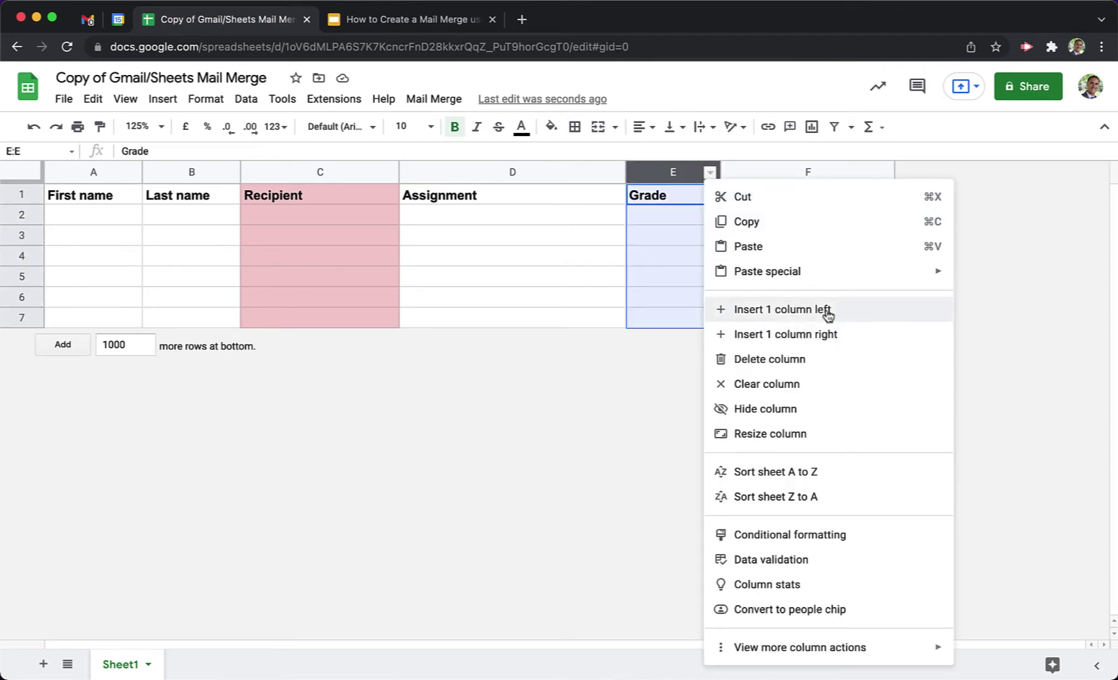
left_click(845, 335)
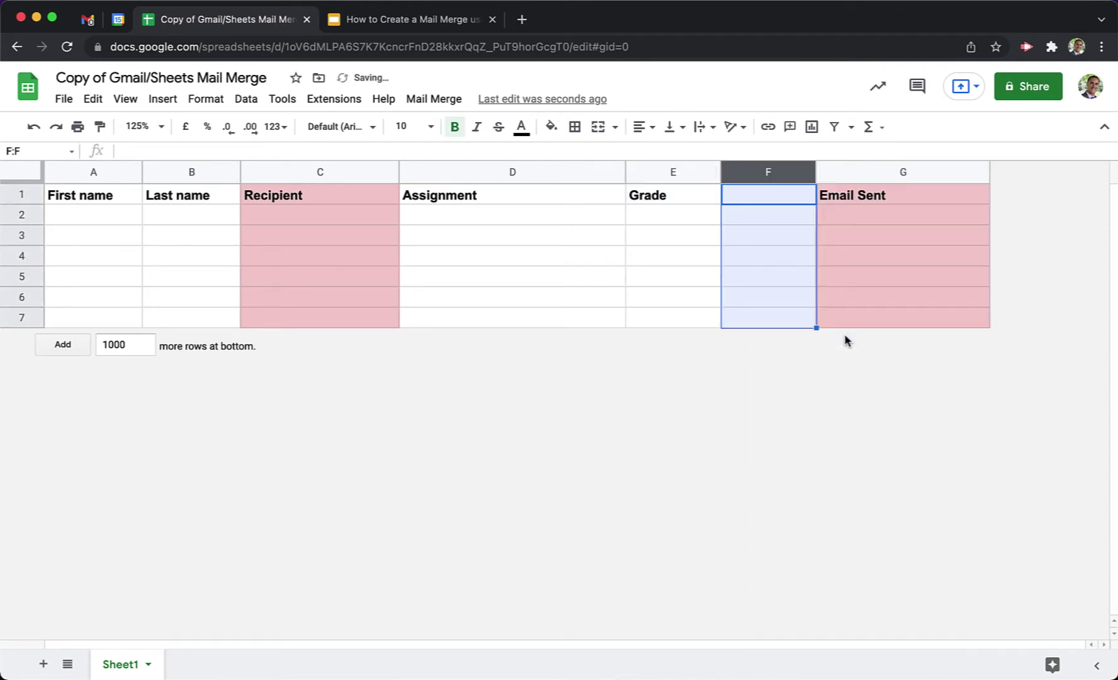
left_click(742, 260)
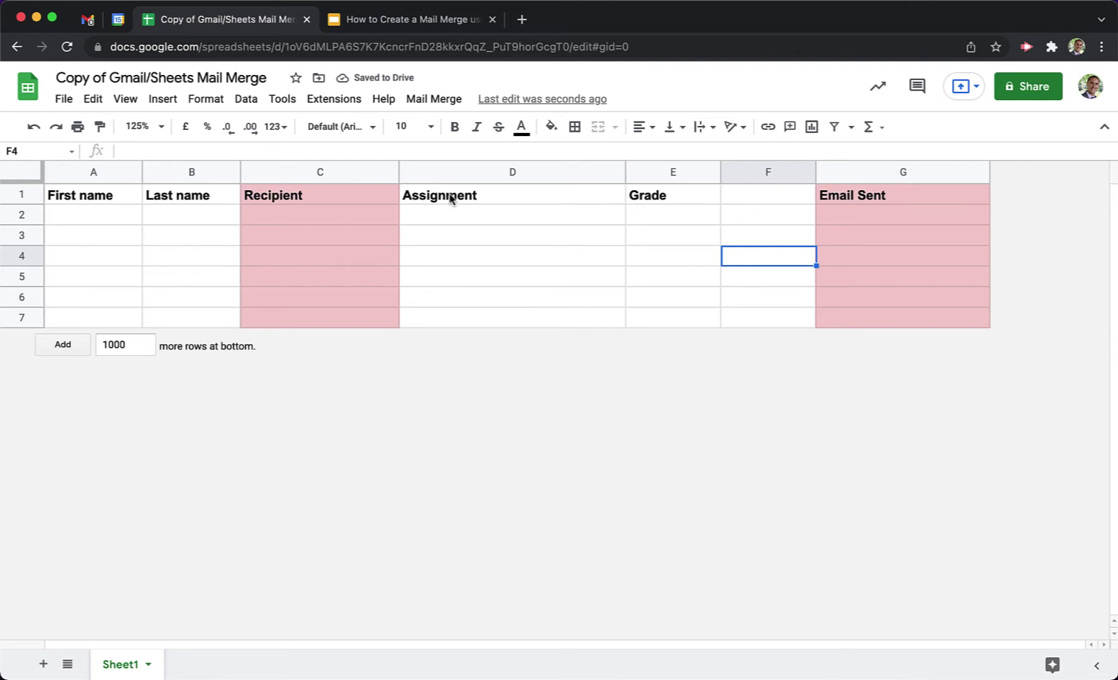
left_click(34, 127)
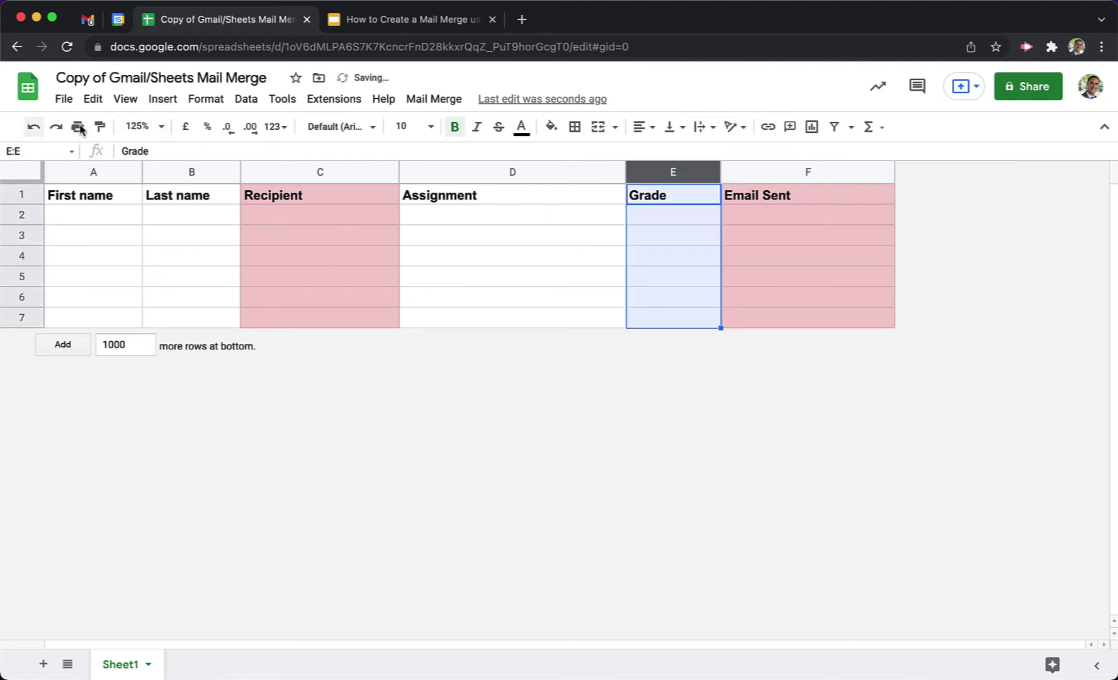
left_click(594, 234)
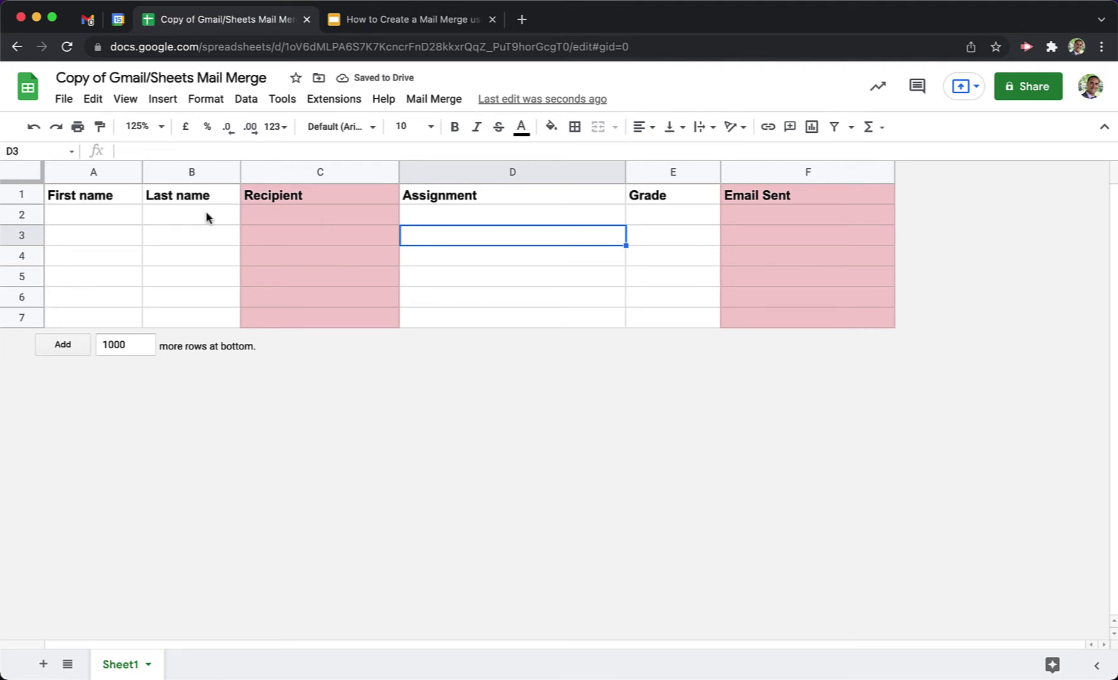
left_click(94, 221)
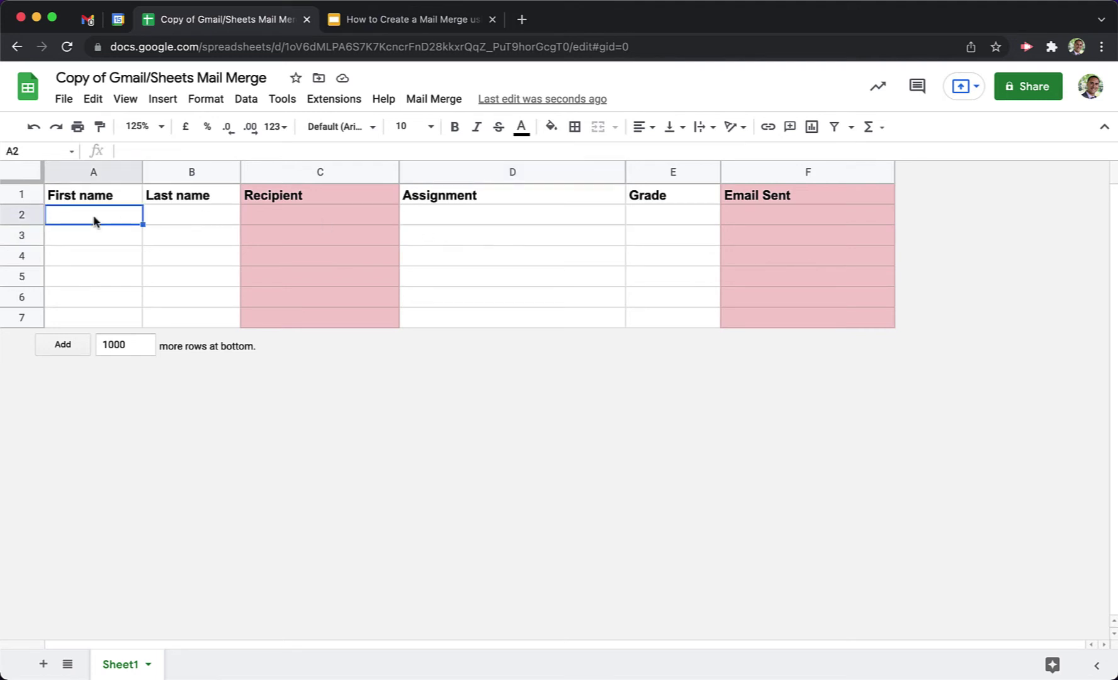
Enter the first student's first name, last name and e-mail in row 2; widen column C.
type("John")
key("Tab")
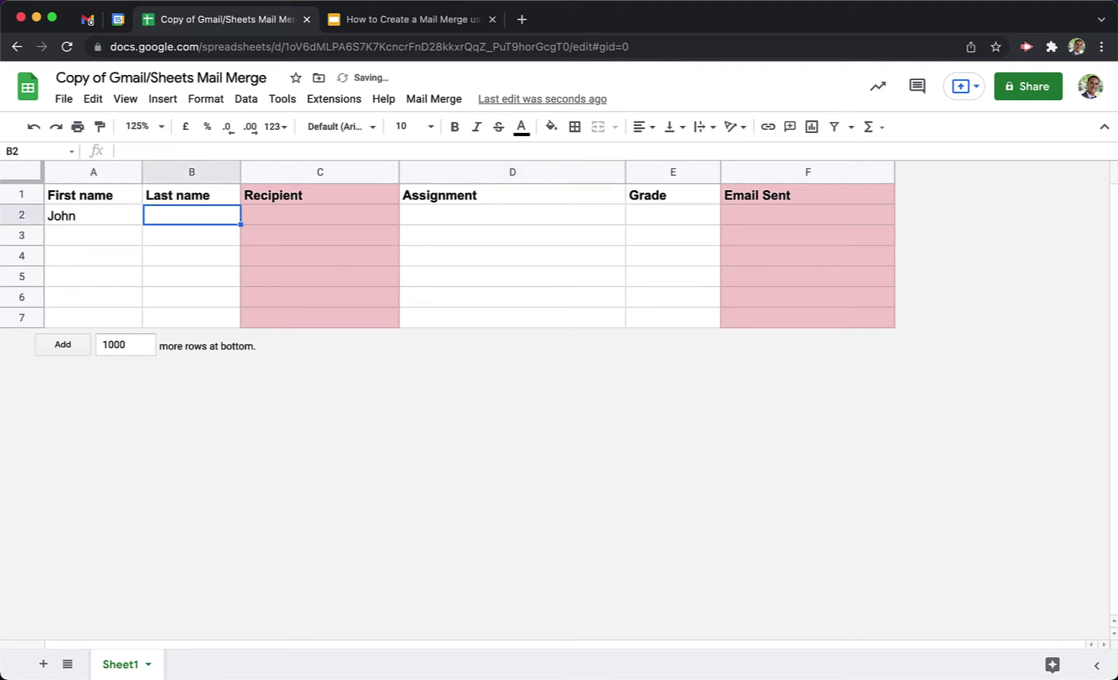
type("Smith")
key("Tab")
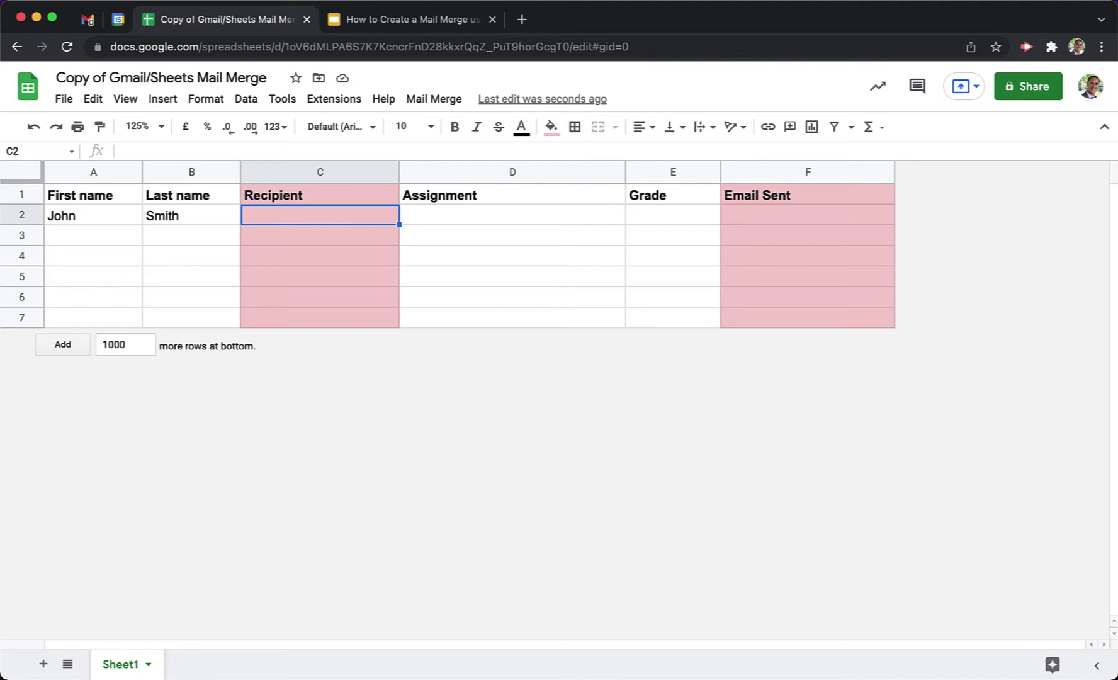
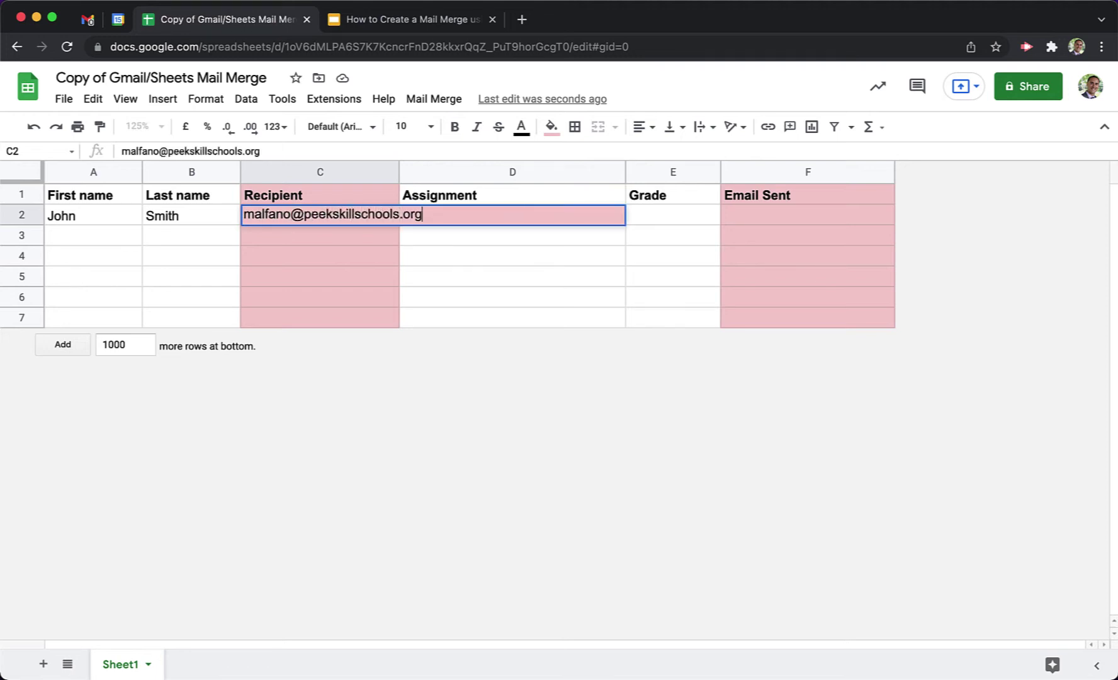
key("Return")
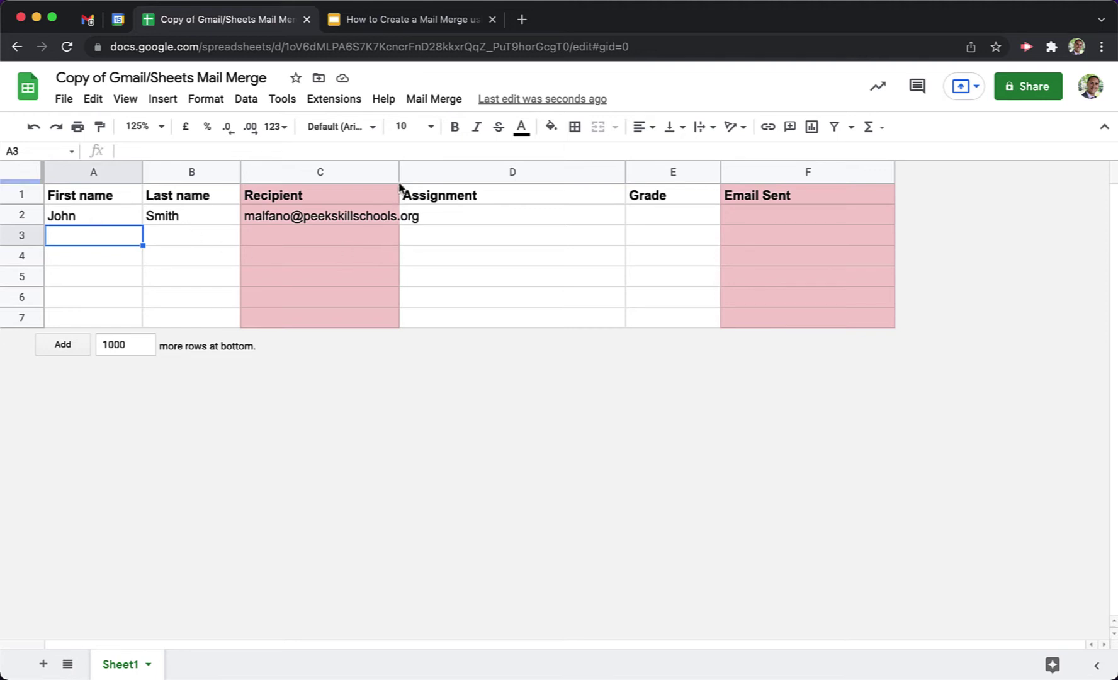
left_click_drag(399, 172, 439, 173)
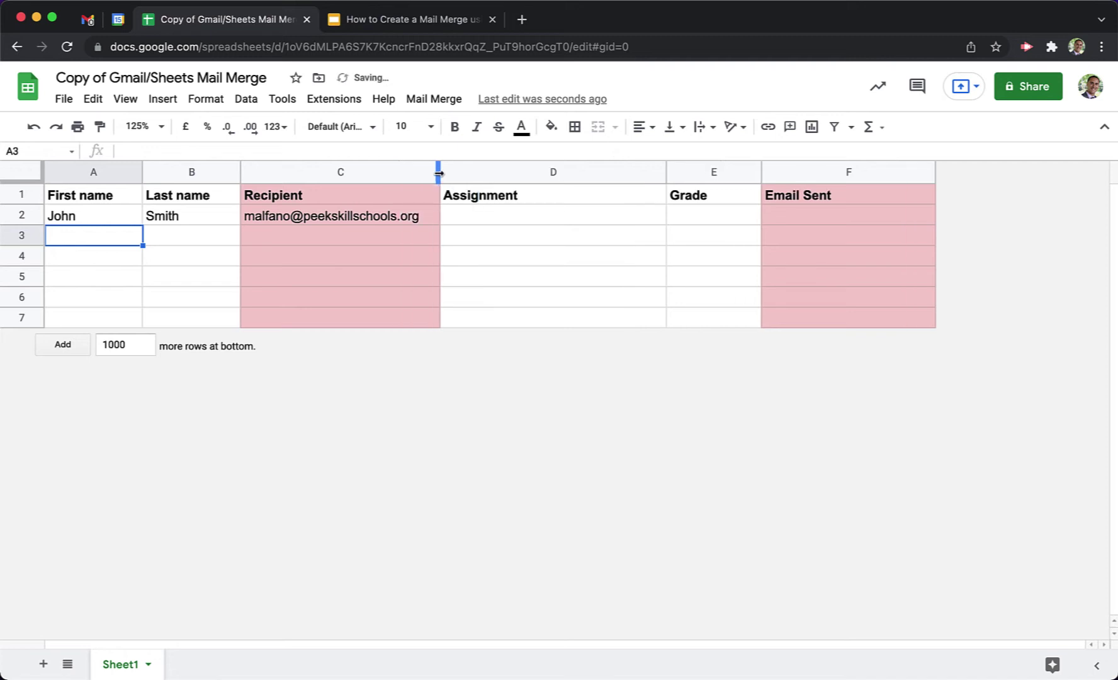
Enter 'Math Assignment 1 - Graphing' and grade 75 in D2:E2.
left_click(500, 222)
type("Mat")
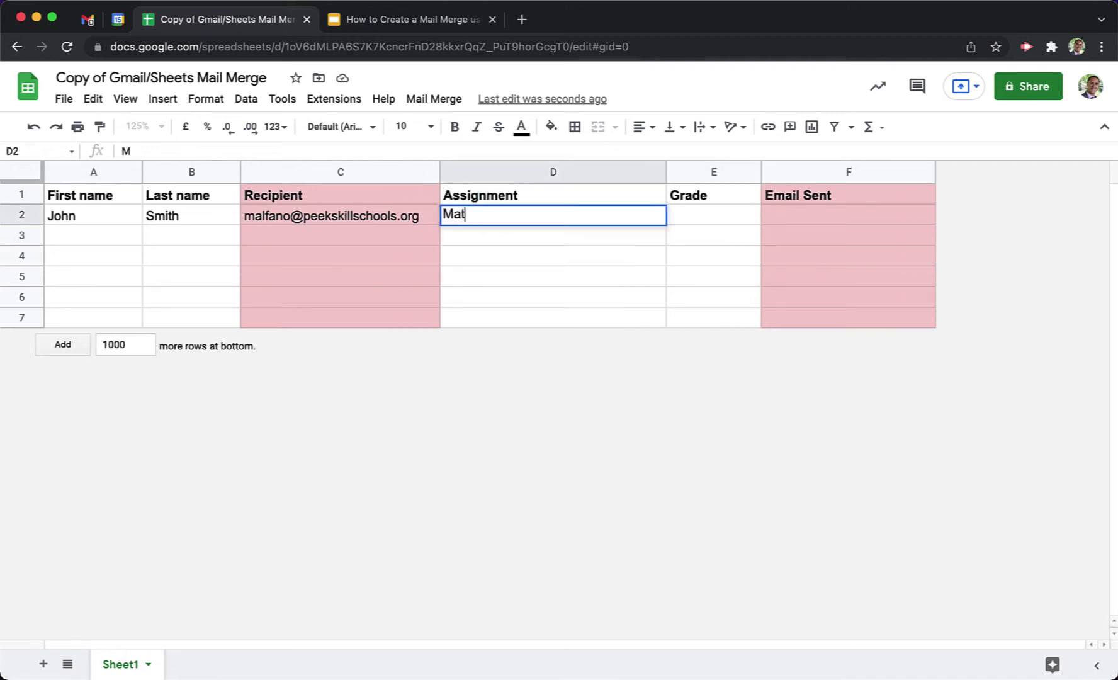
type("h Assign")
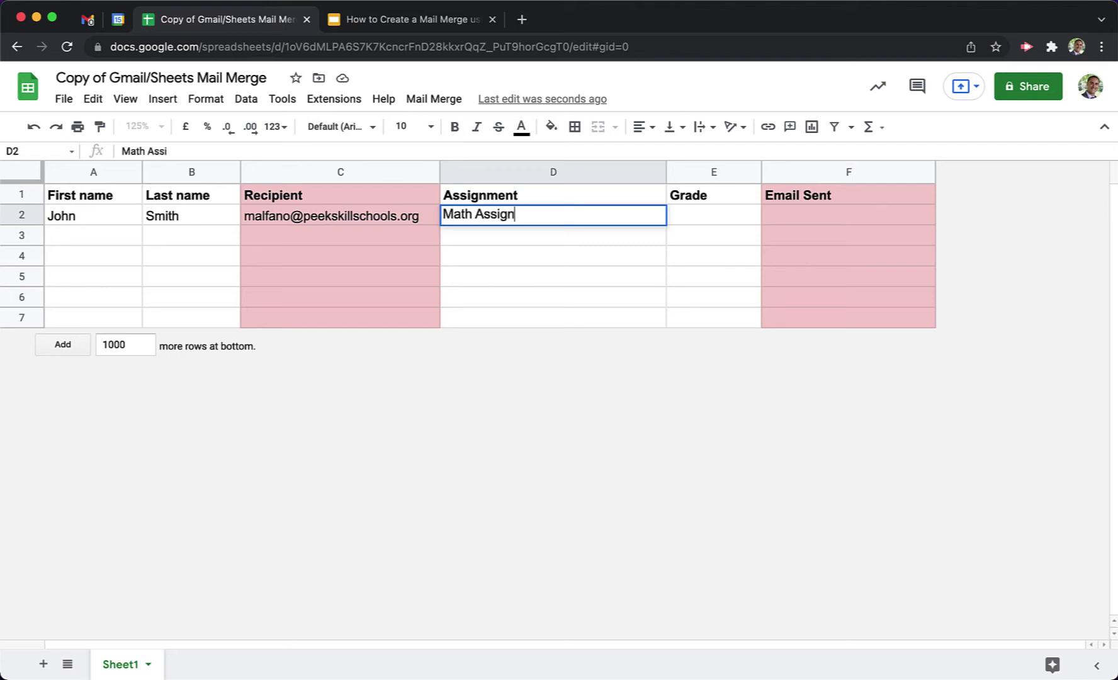
type("ment 1 - Graphing")
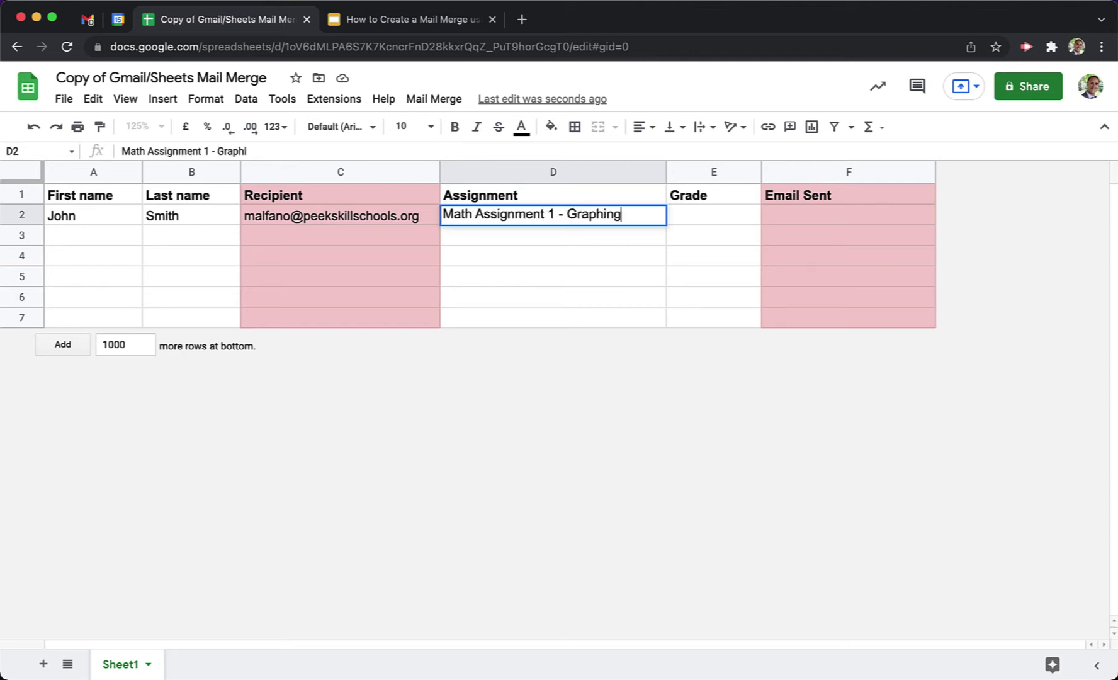
key("Tab")
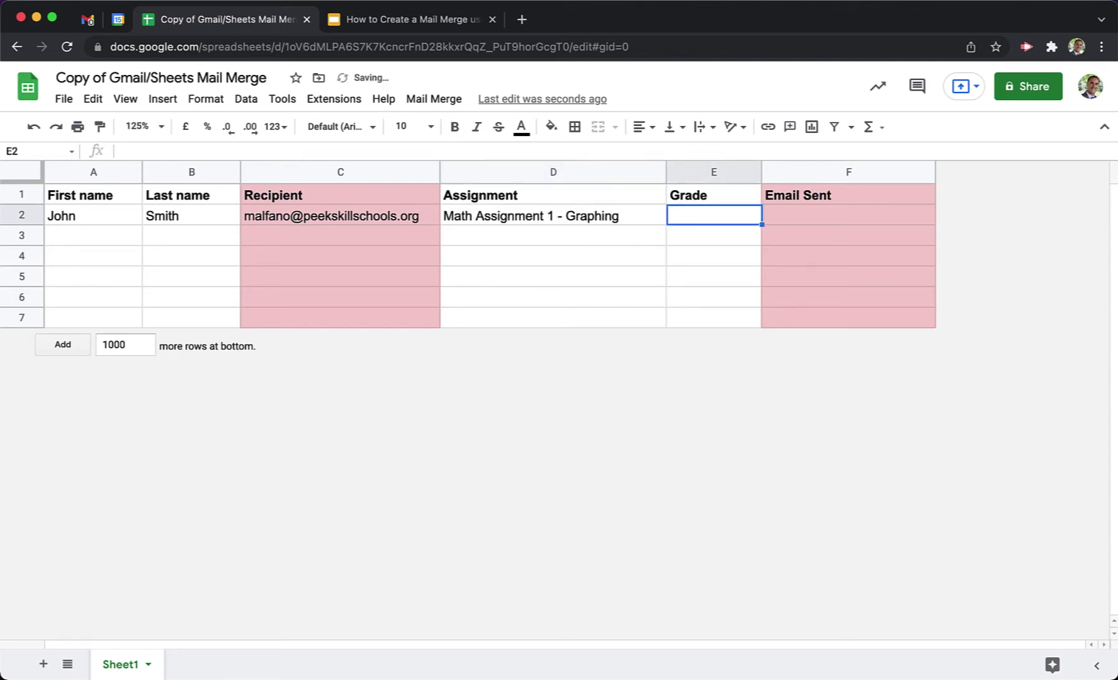
type("75")
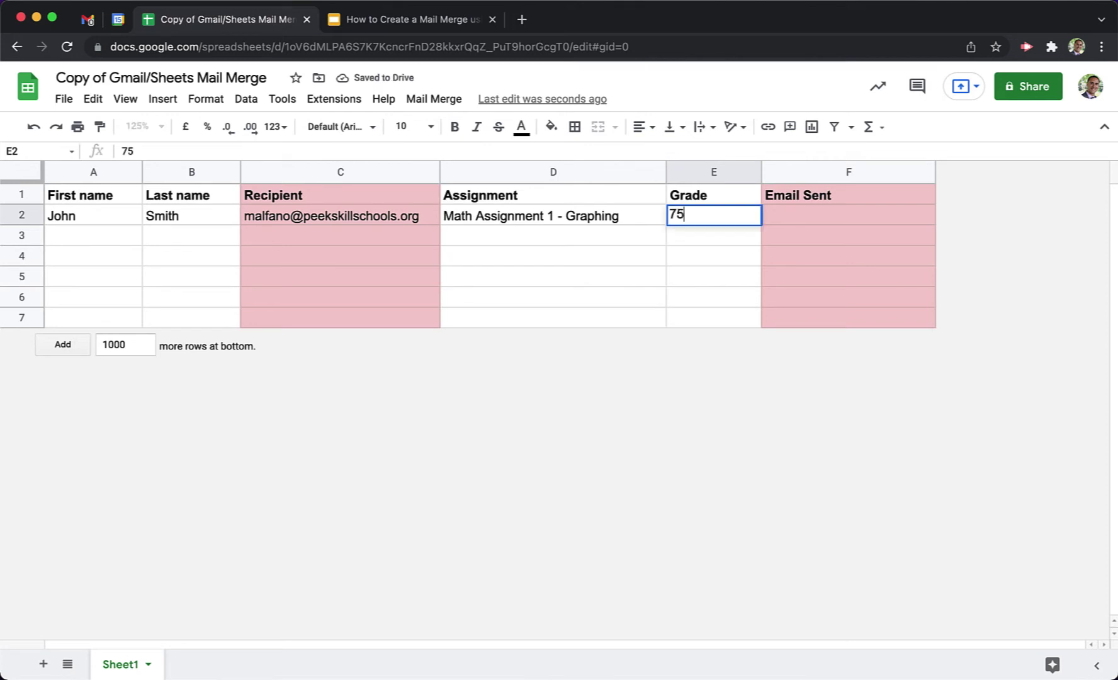
key("Return")
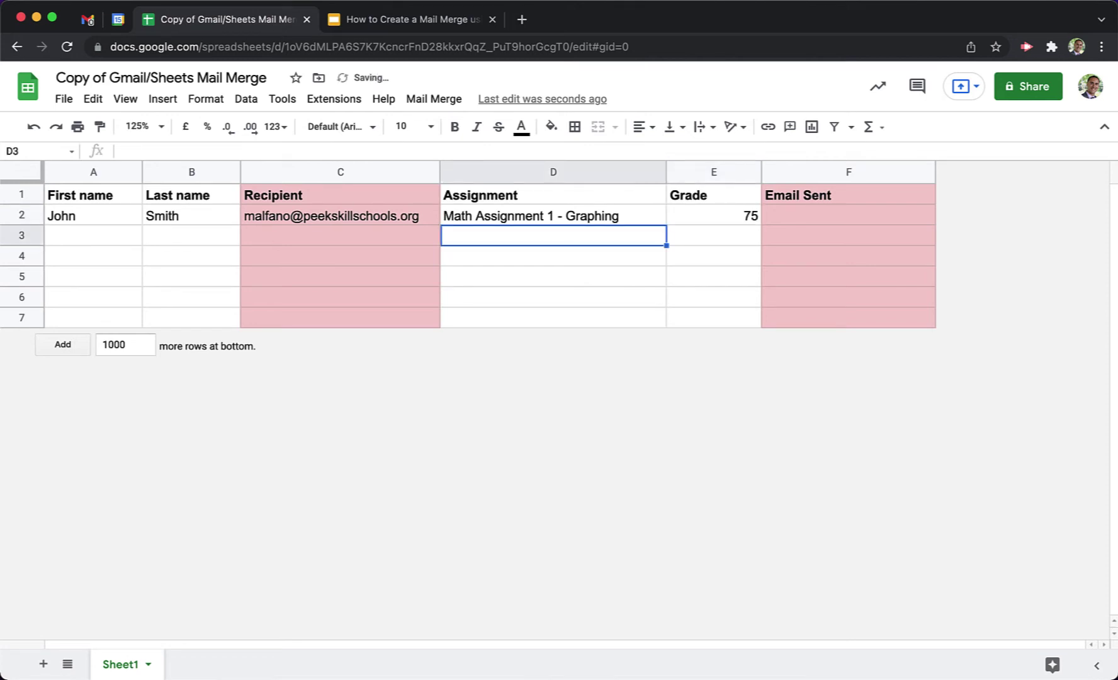
left_click(103, 240)
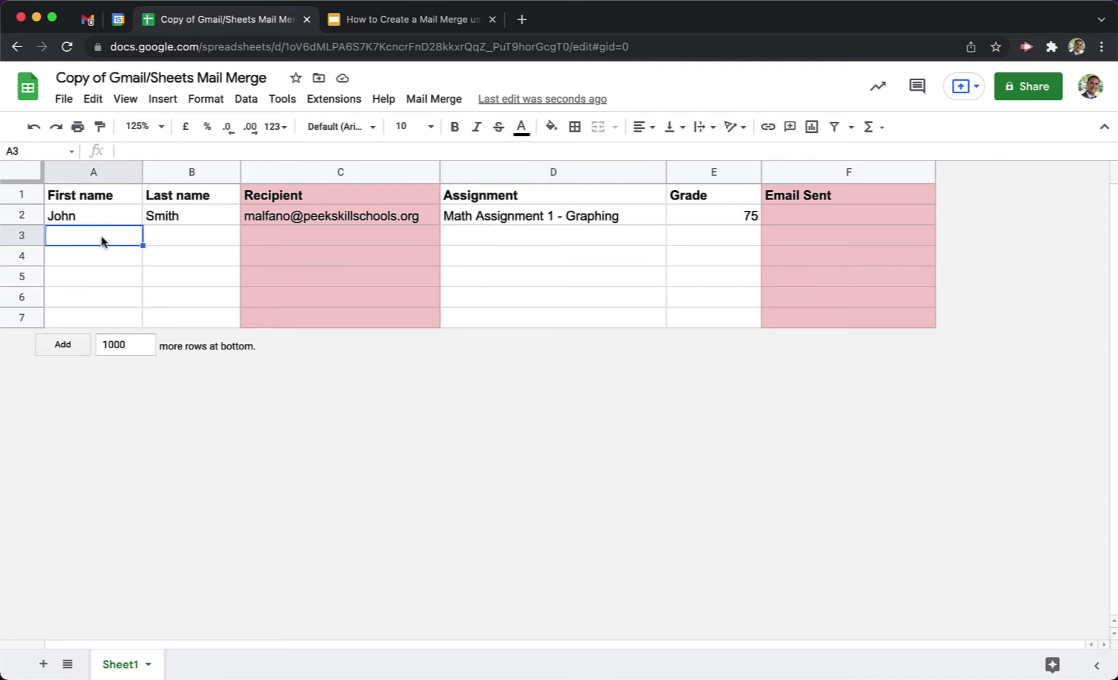
Enter the second student's first and last name in row 3 and copy the C2 e-mail.
key("Tab")
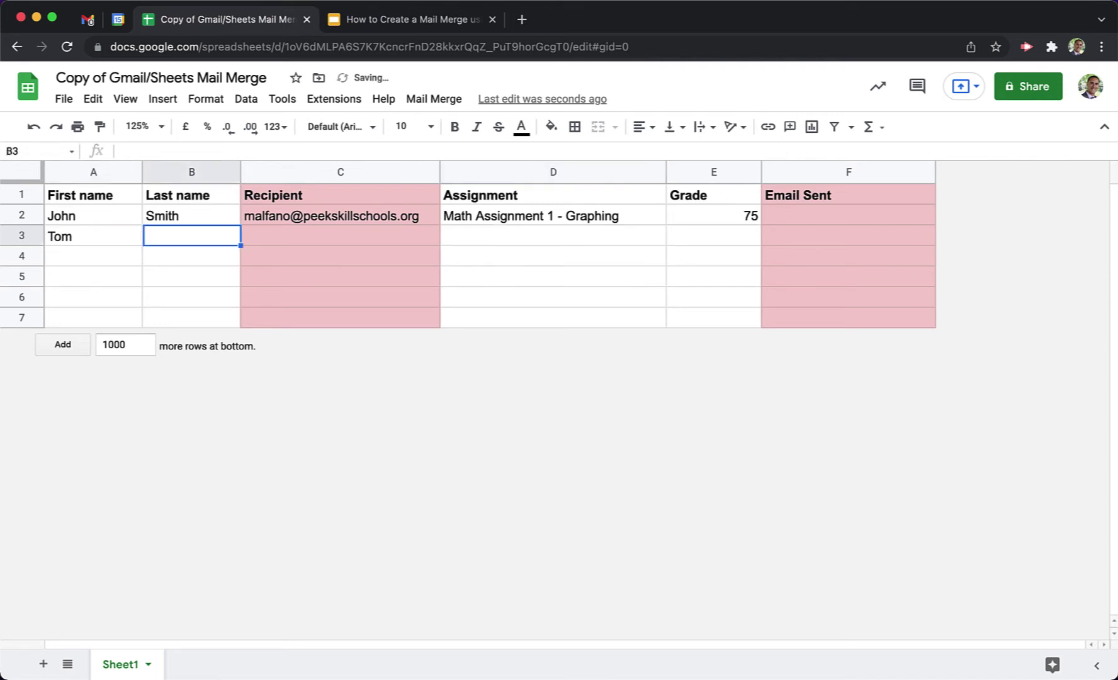
key("Tab")
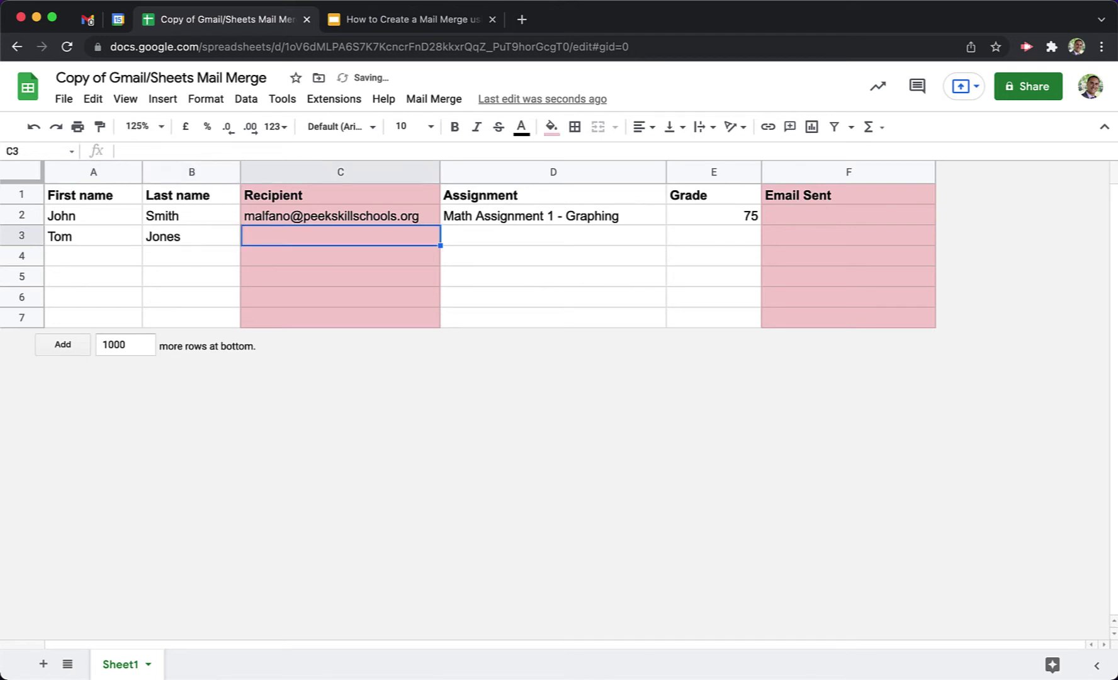
left_click(340, 215)
key("ctrl+c")
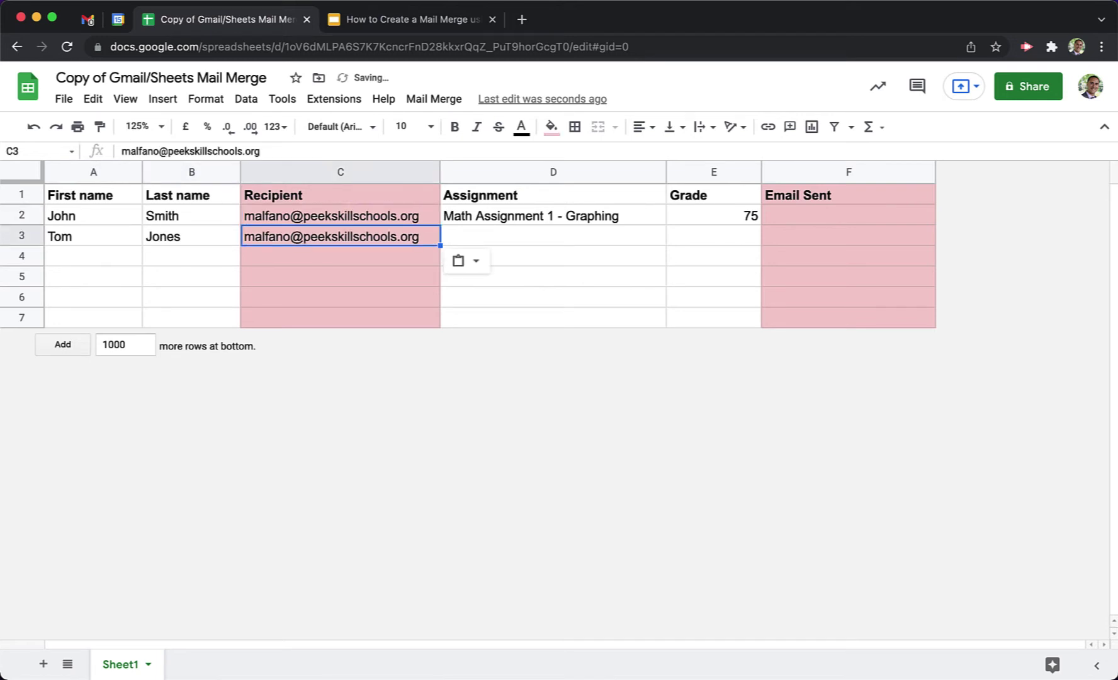
Enter 'Science Assignment 3 - Cells' and grade 88 in D3:E3.
left_click(552, 235)
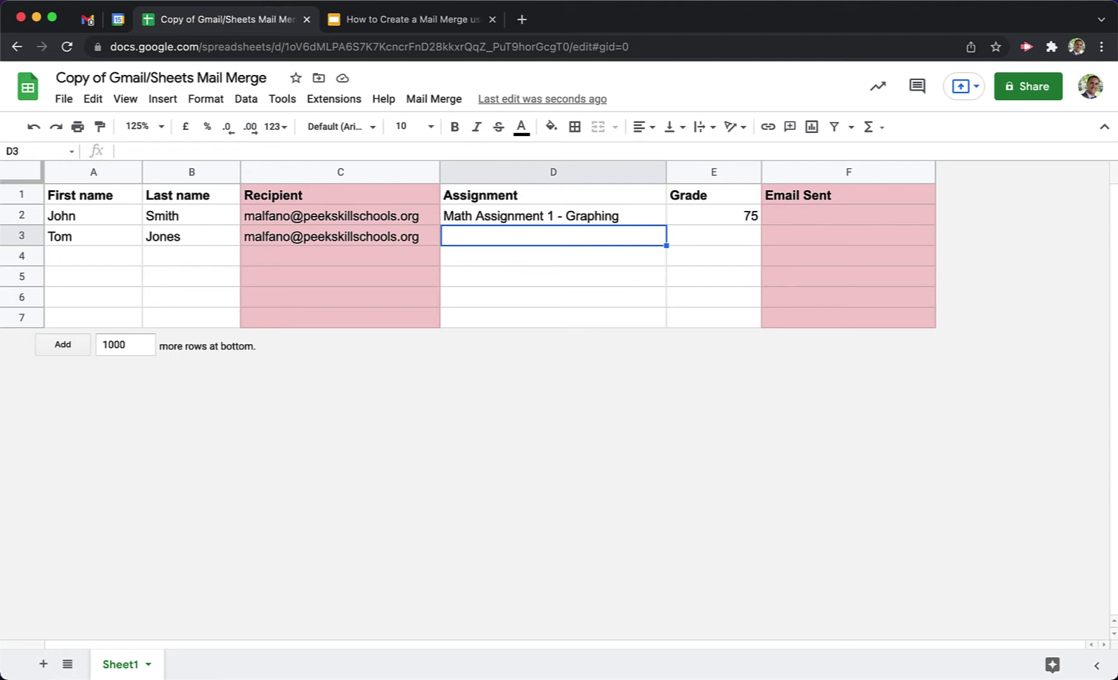
type("S")
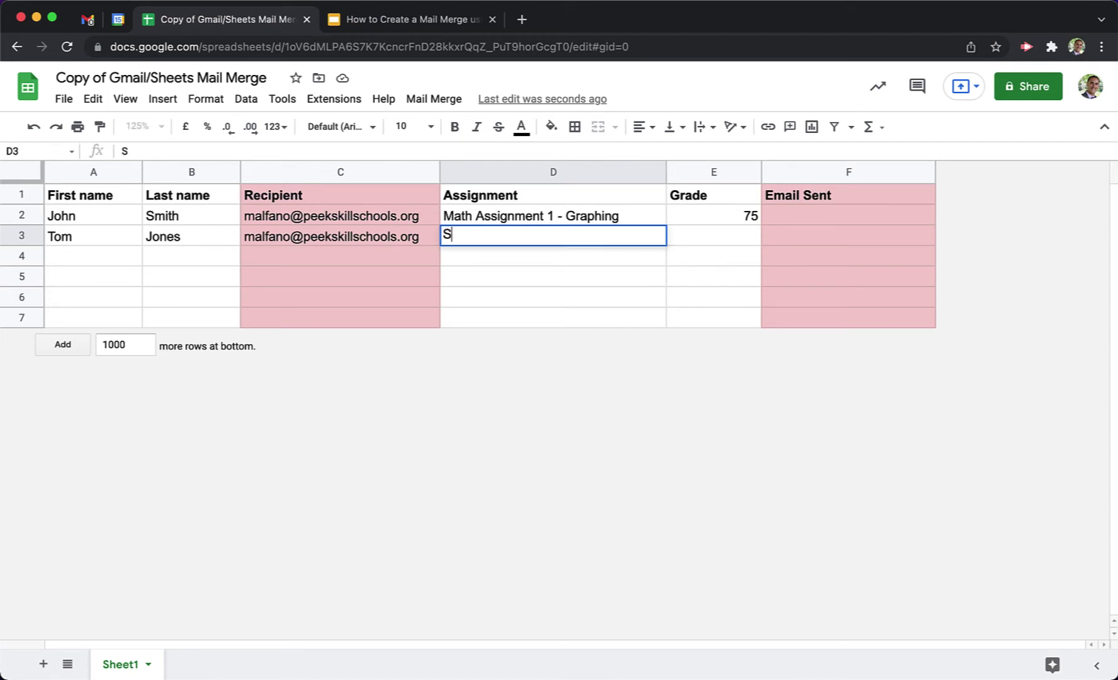
type("cience Assignme")
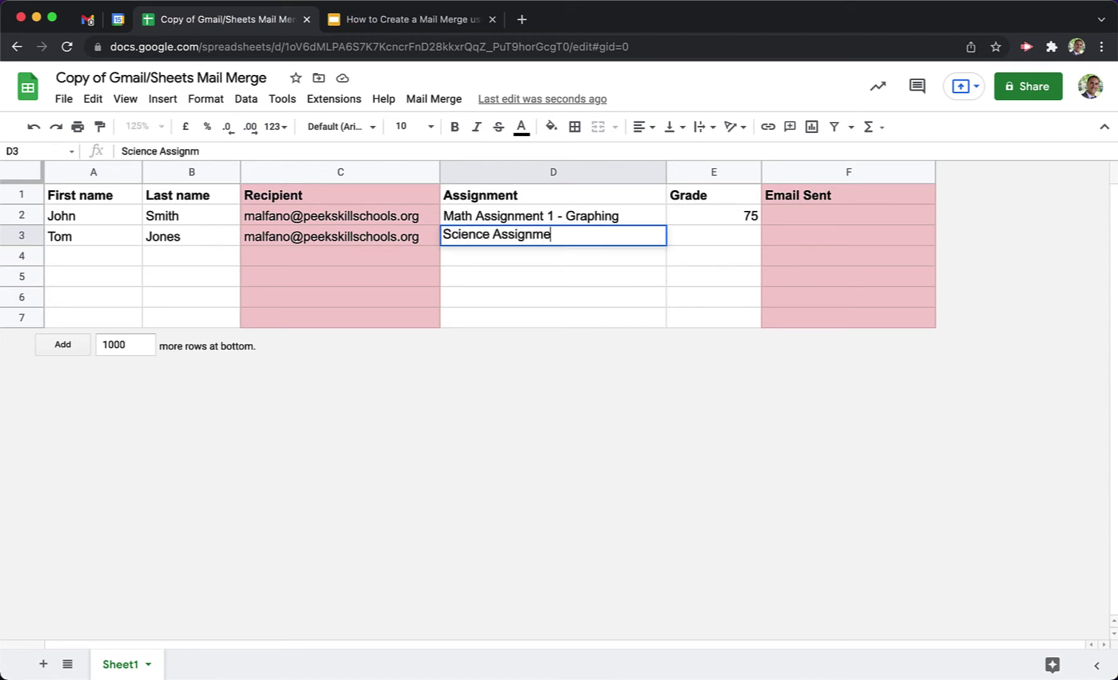
type("nt 3 - Cells")
key("Tab")
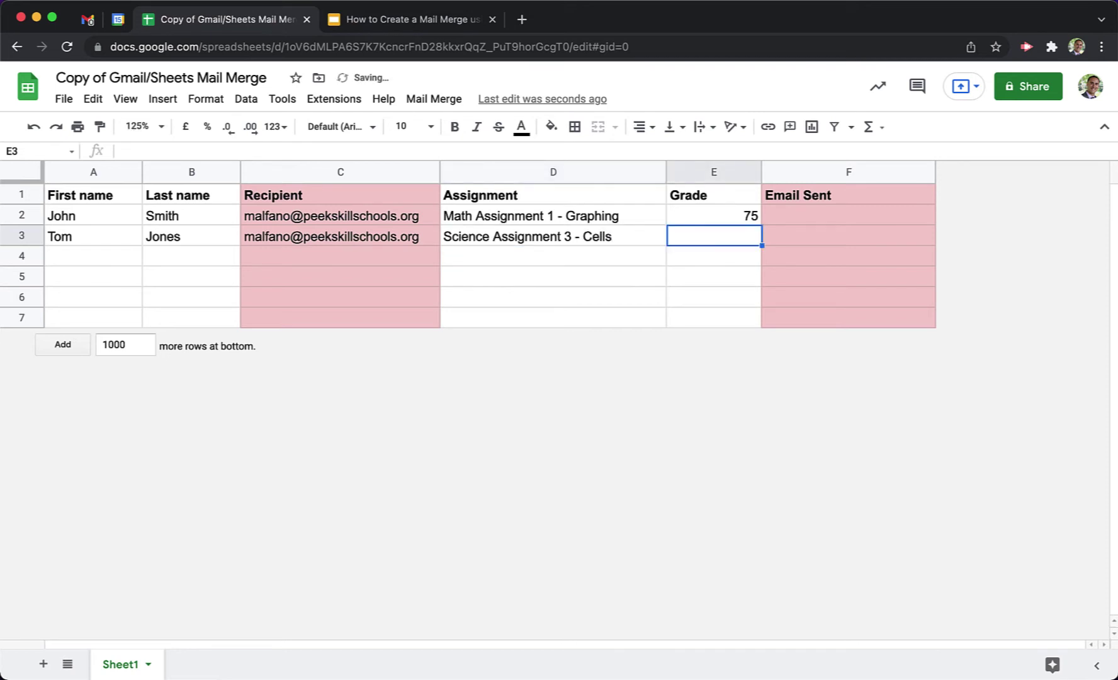
type("87")
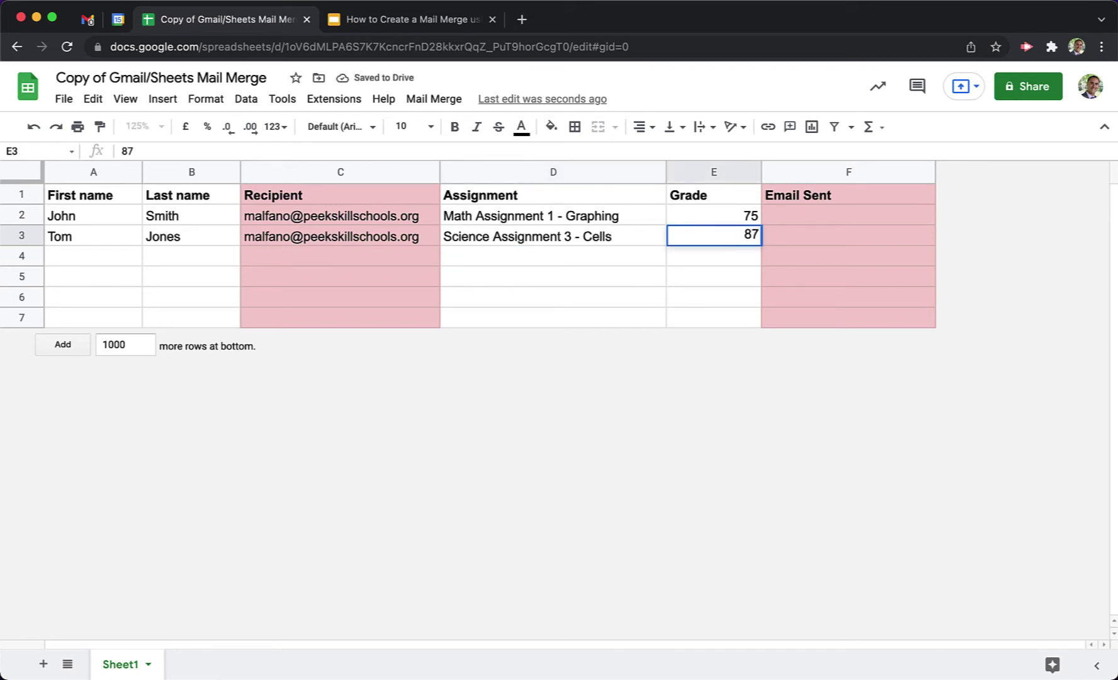
key("BackSpace")
type("8")
key("Return")
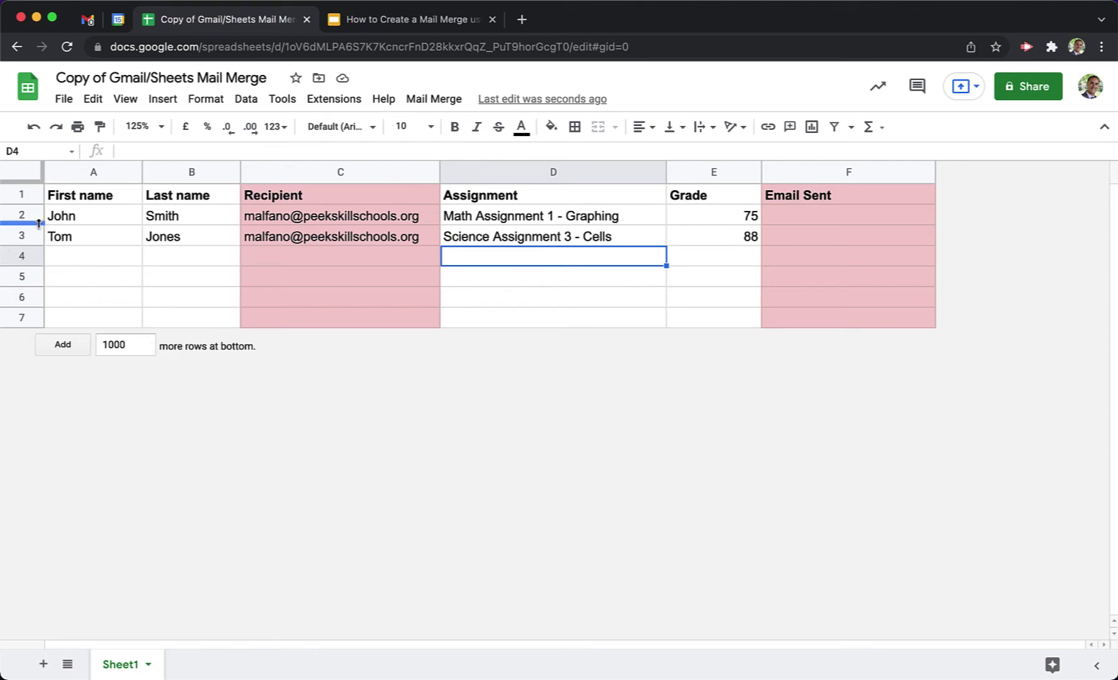
Add 10 rows at the bottom so the sheet extends to row 17.
left_click_drag(22, 217, 30, 318)
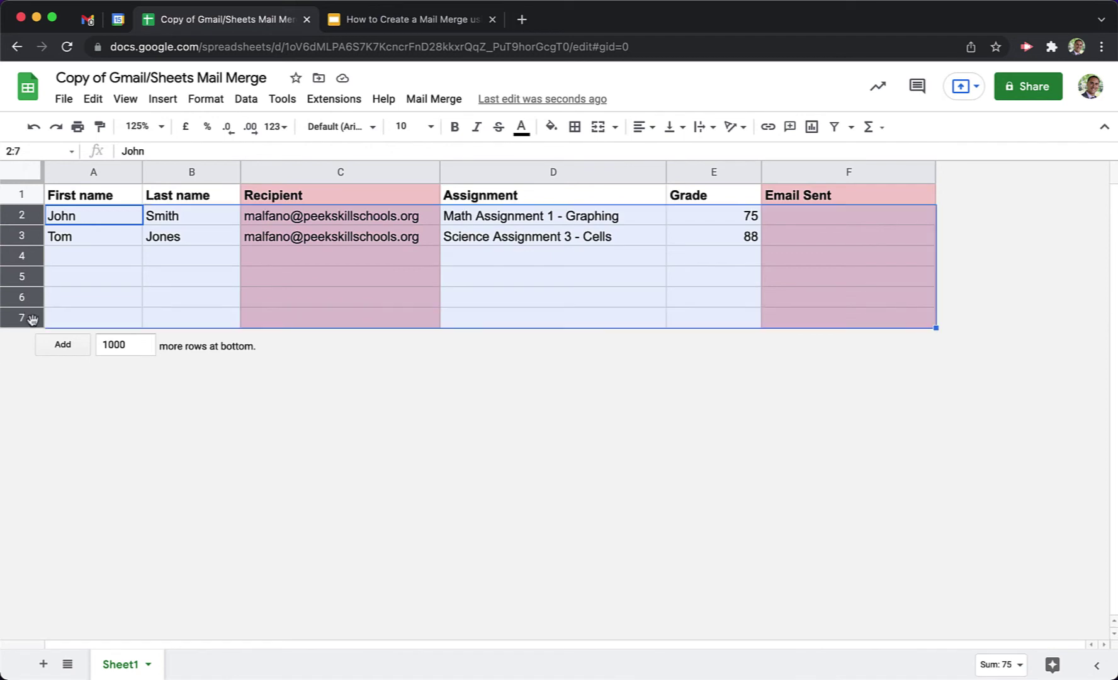
left_click(114, 316)
left_click(144, 350)
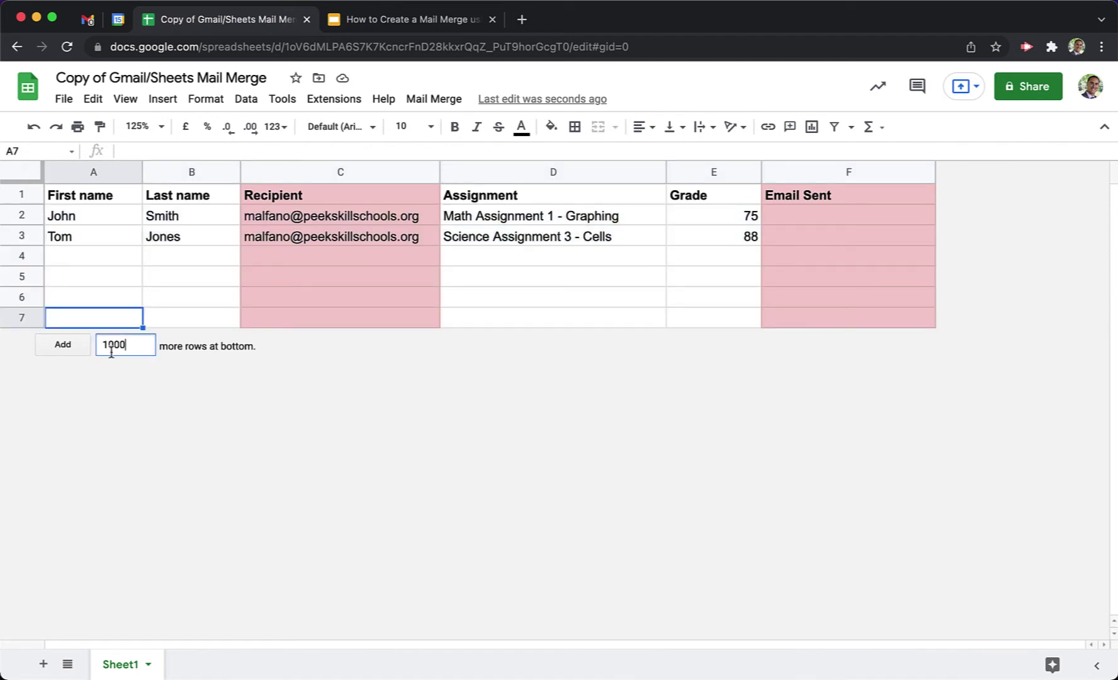
left_click(115, 350, "shift")
key("BackSpace")
left_click(63, 346)
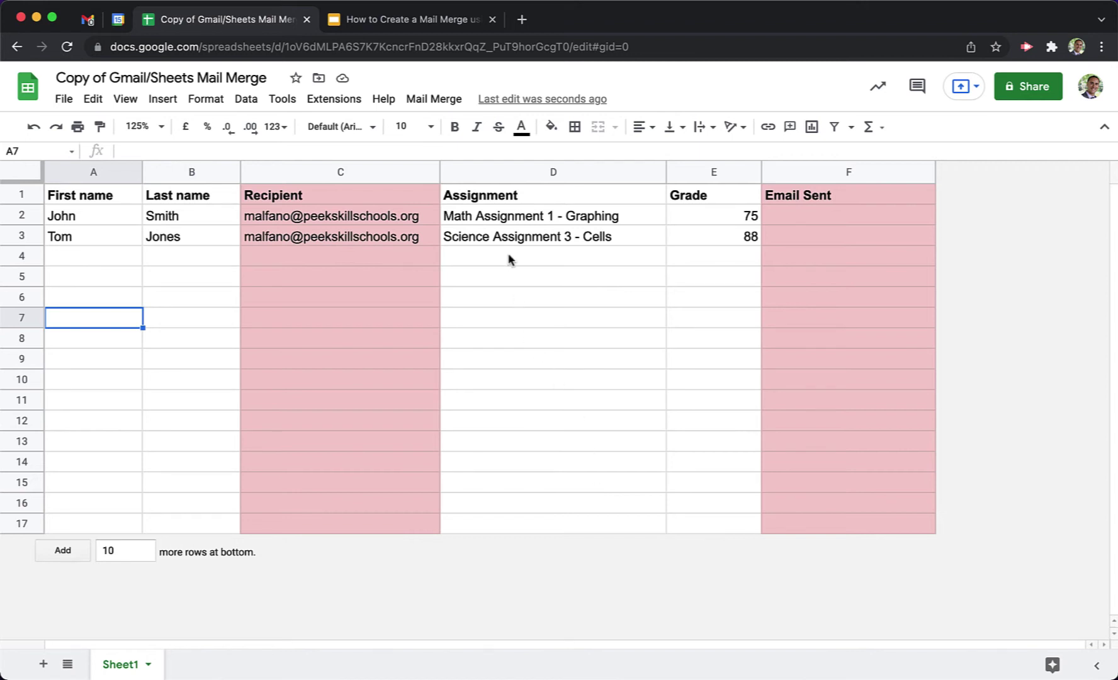
Run Mail Merge > Send Emails and authorize the script with the school account.
left_click(450, 101)
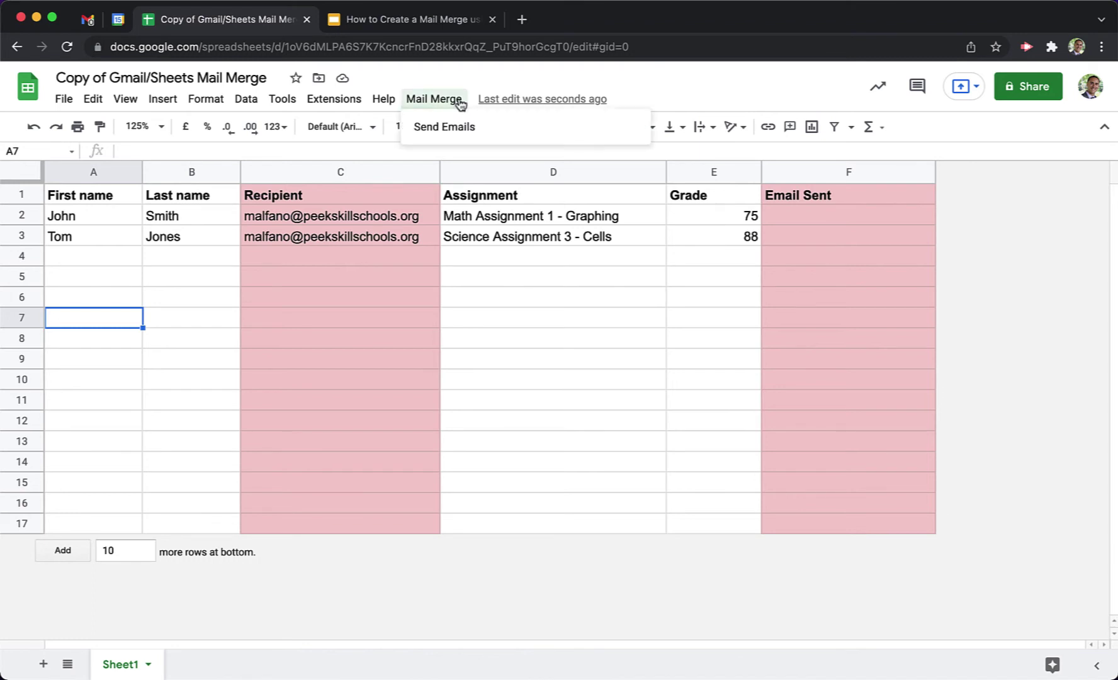
left_click(493, 132)
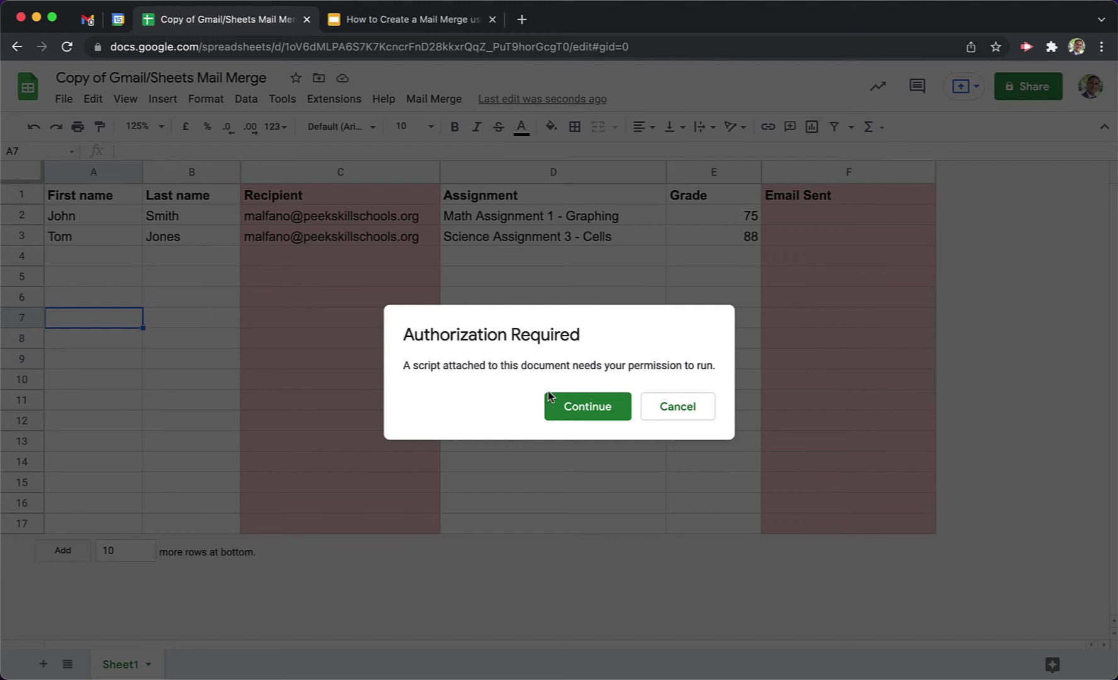
left_click(594, 412)
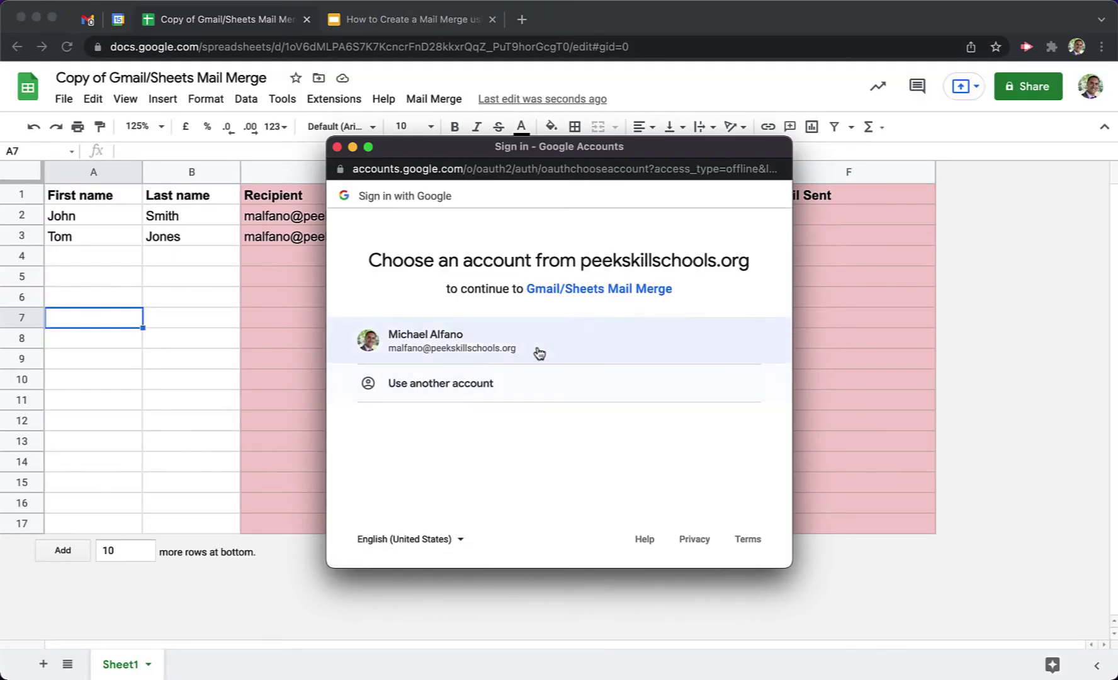
left_click(527, 347)
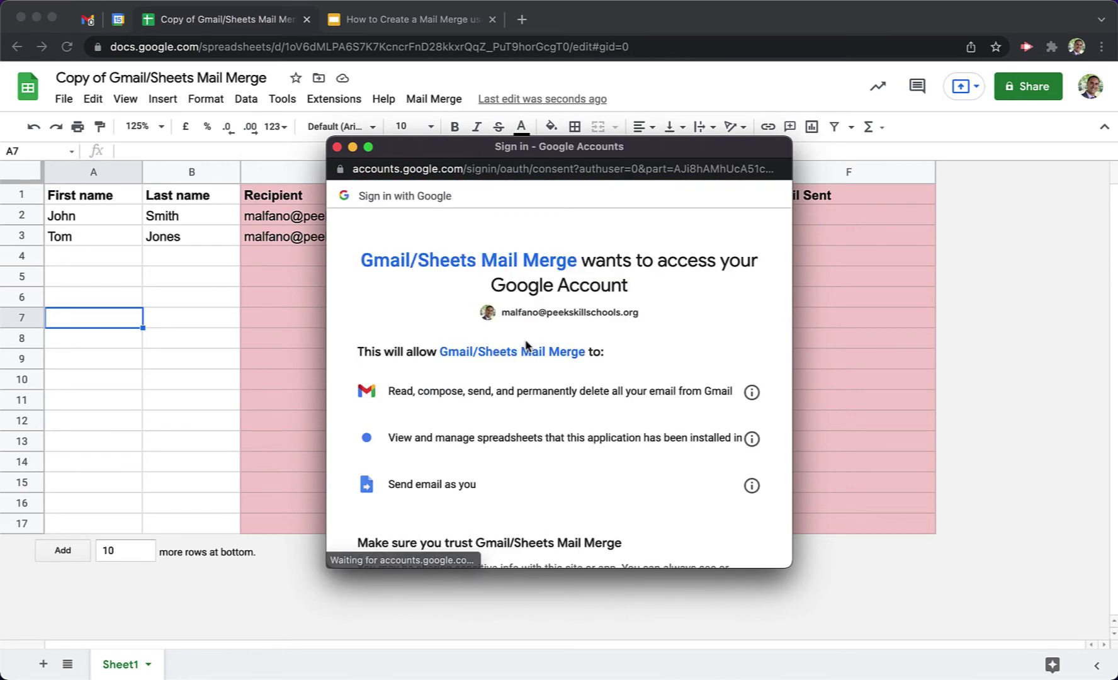
scroll(528, 346, "down", 5)
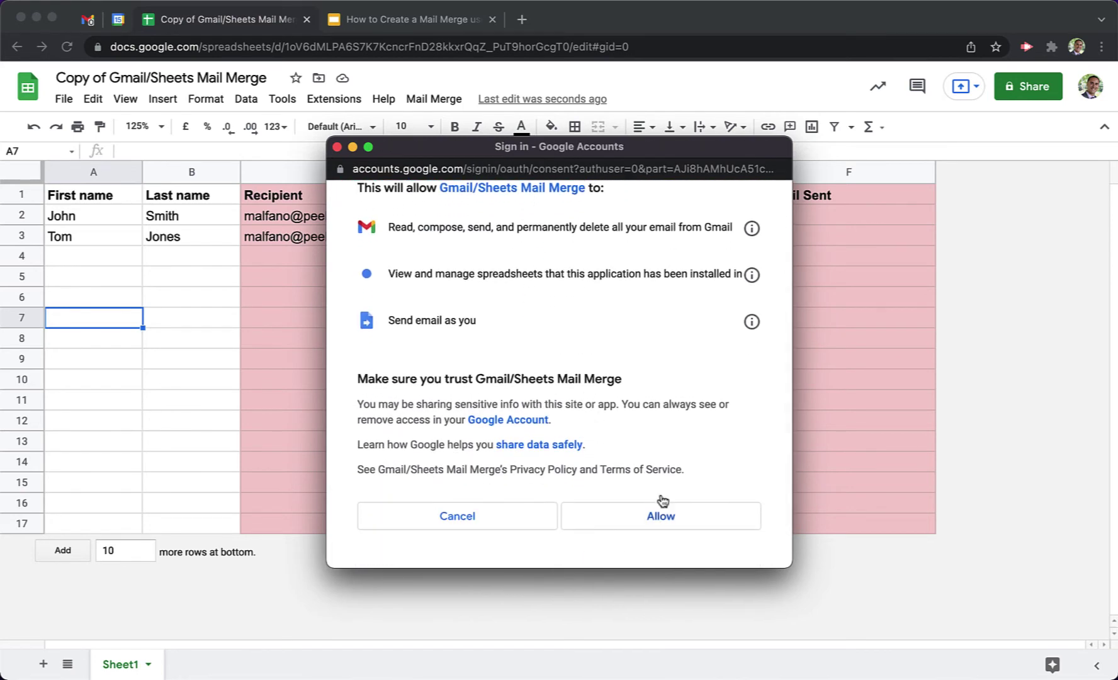
left_click(686, 519)
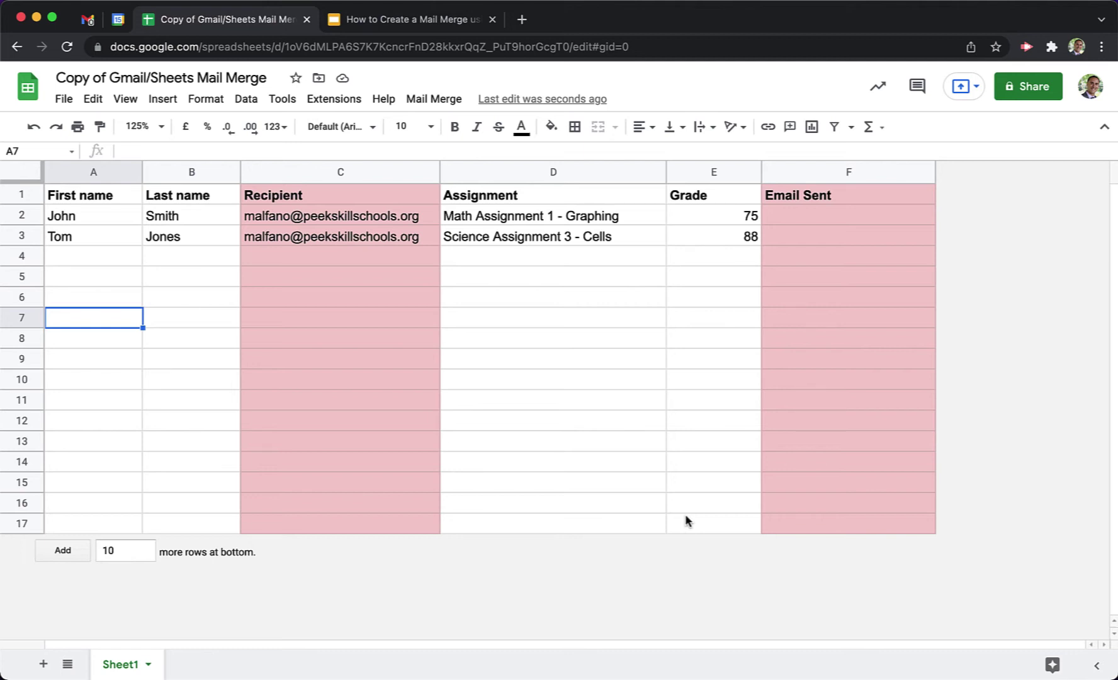
Run Mail Merge > Send Emails again, then switch to Gmail while the subject-line prompt waits.
left_click(436, 101)
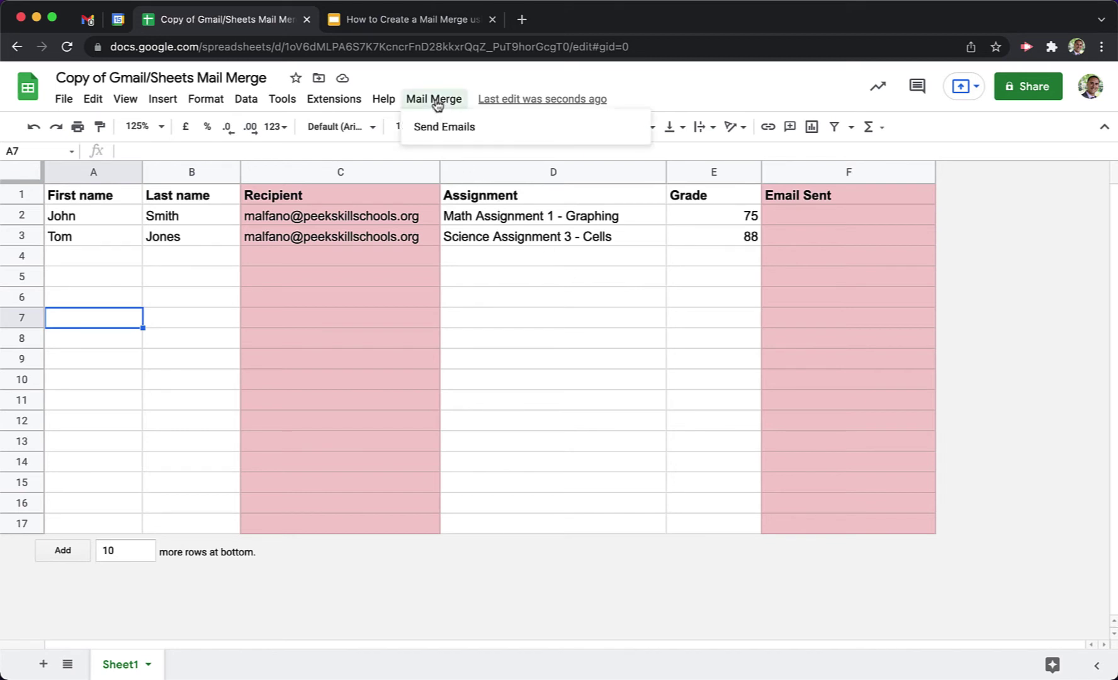
left_click(494, 129)
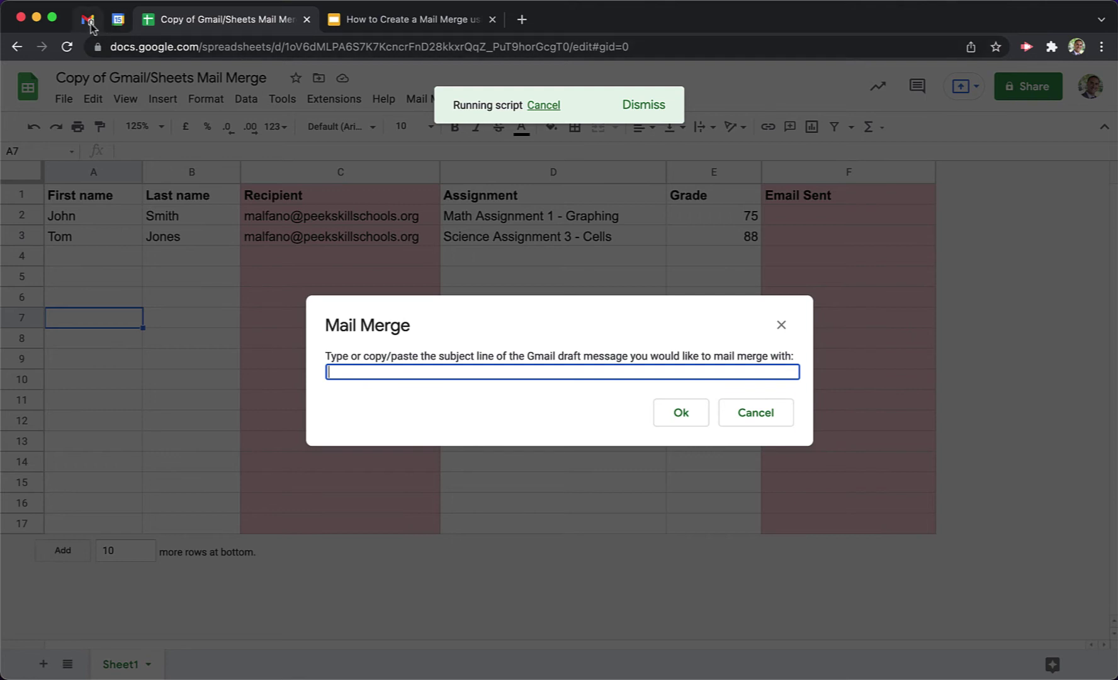
left_click(88, 20)
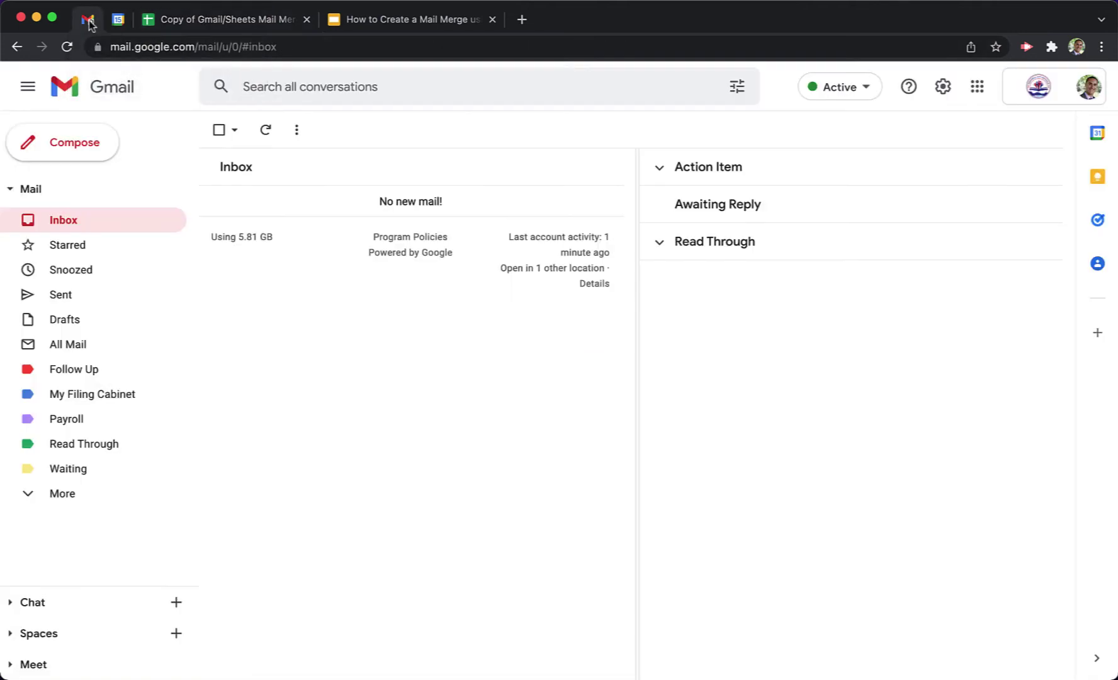
Start a new Gmail draft, put the cursor in its subject line, and return to the mail merge sheet.
left_click(67, 145)
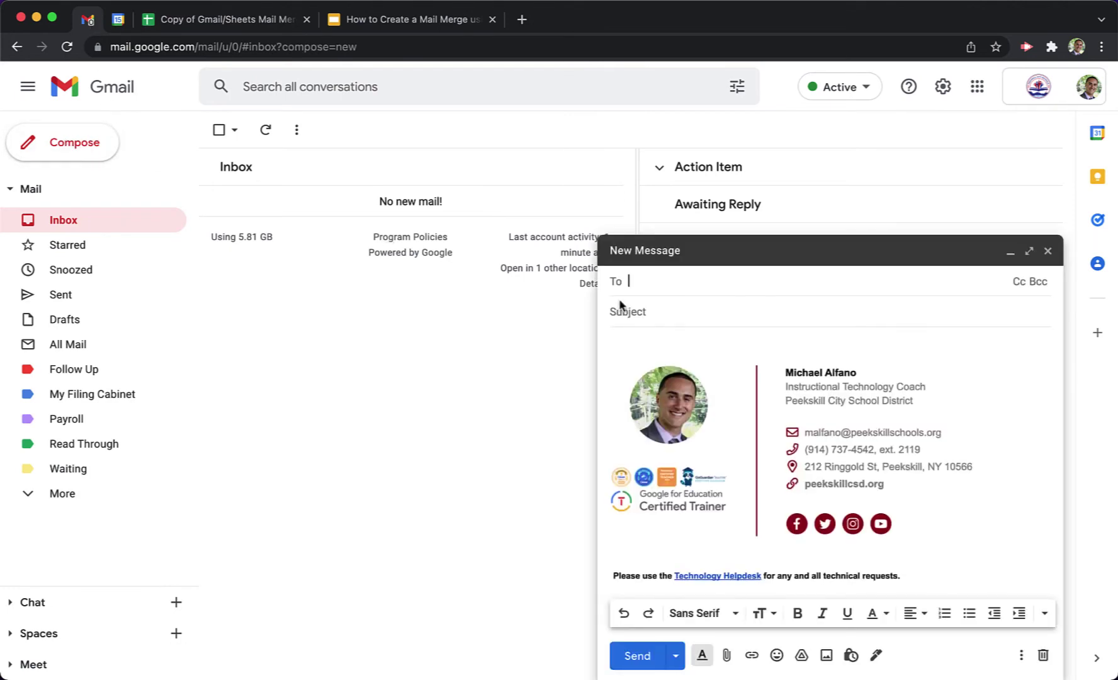
left_click(644, 312)
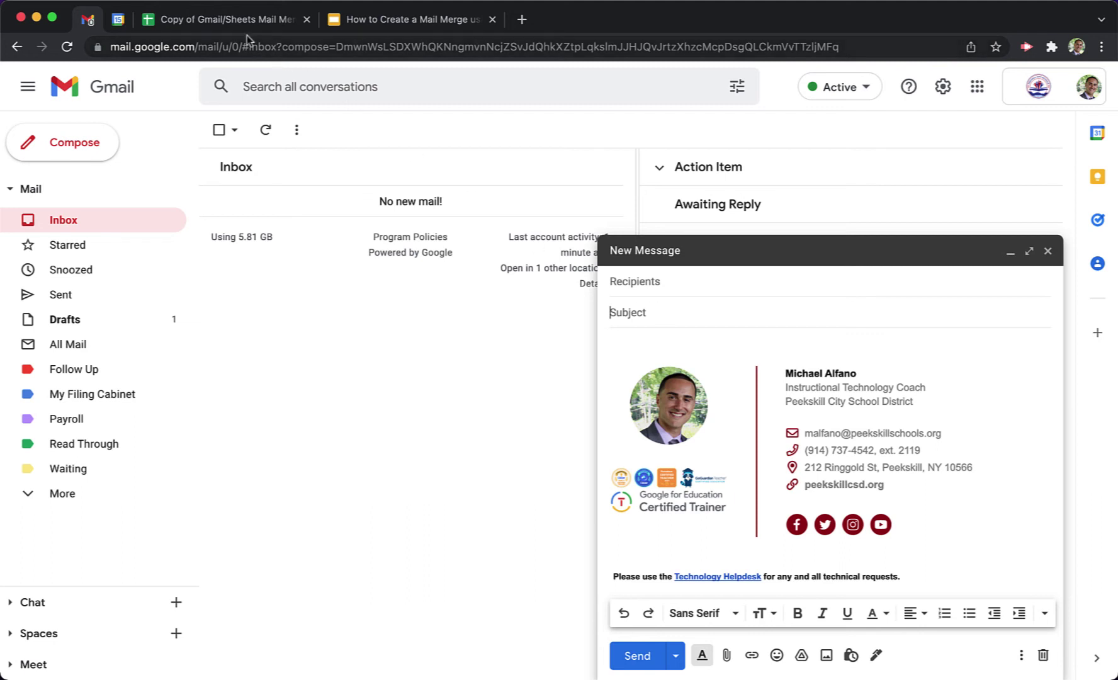
left_click(232, 23)
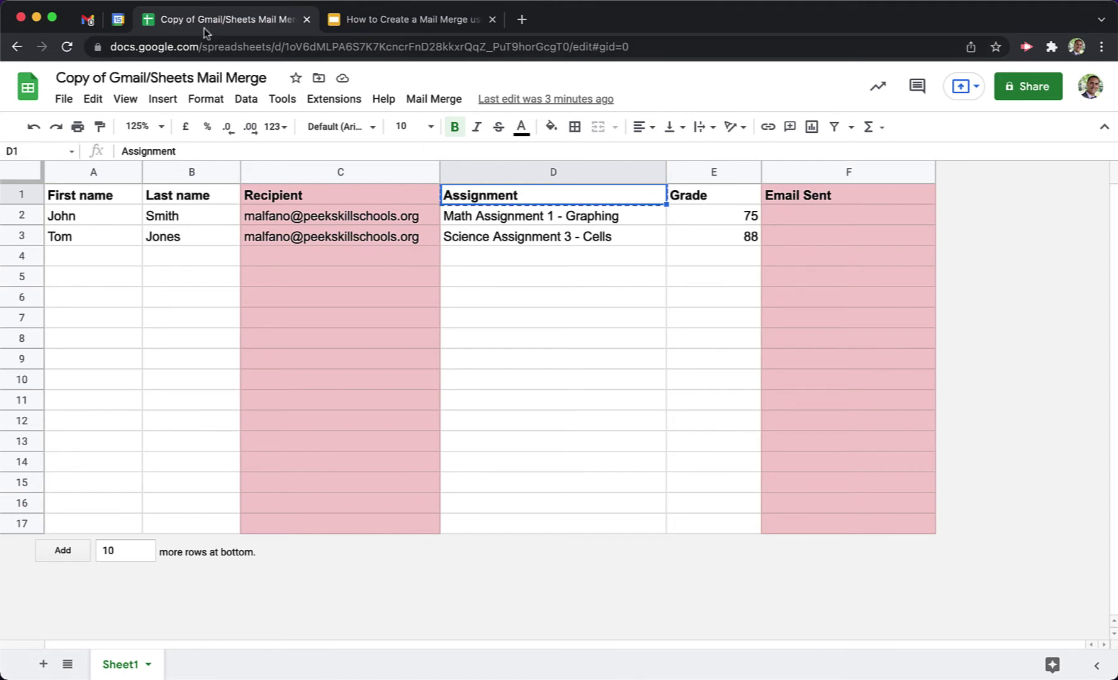
Enter {{Assignment}} as the draft's subject line and select that text.
left_click(89, 20)
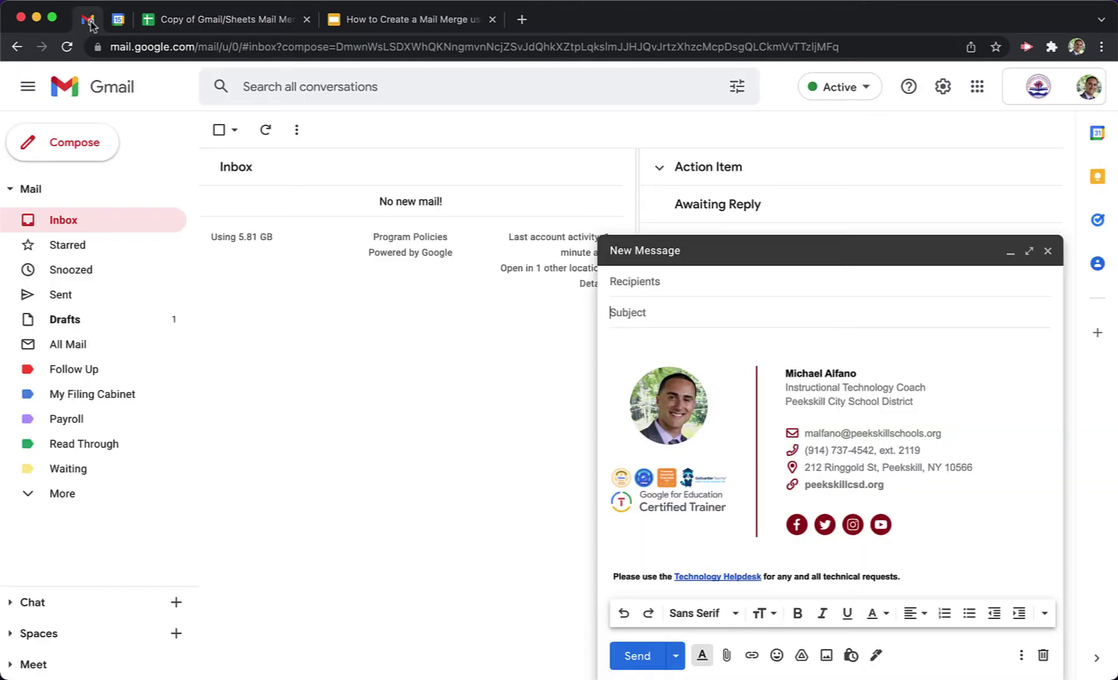
left_click(669, 316)
type("{{Assignment}}")
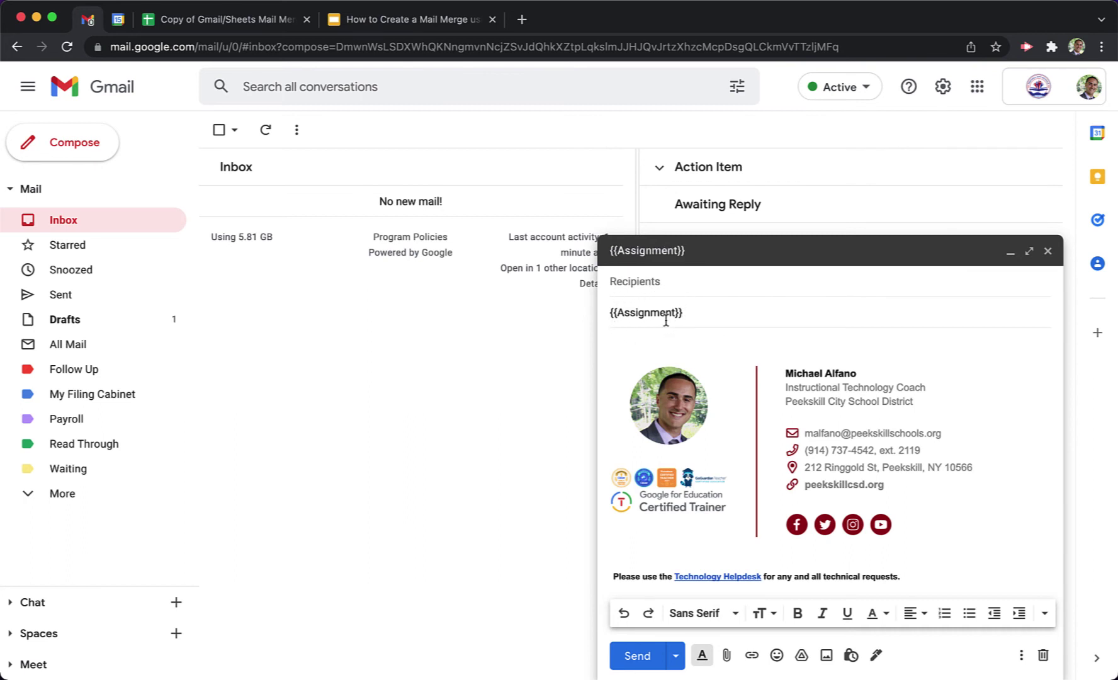
left_click_drag(687, 315, 603, 322)
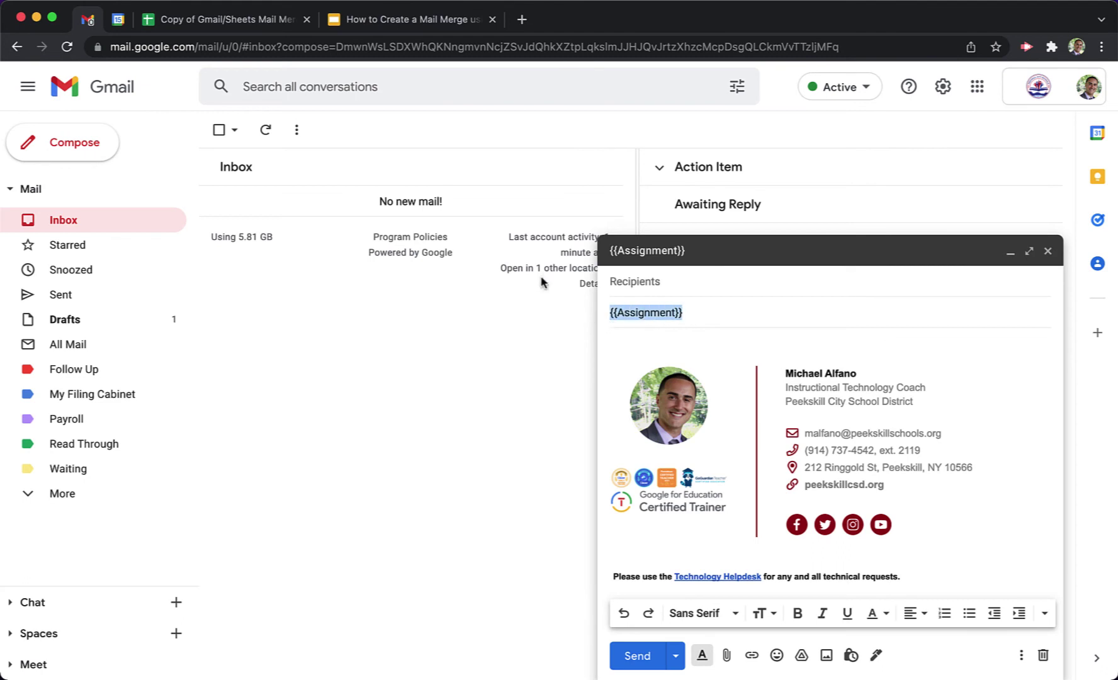
Review the two student data rows (rows 2 and 3) in the spreadsheet.
left_click(245, 22)
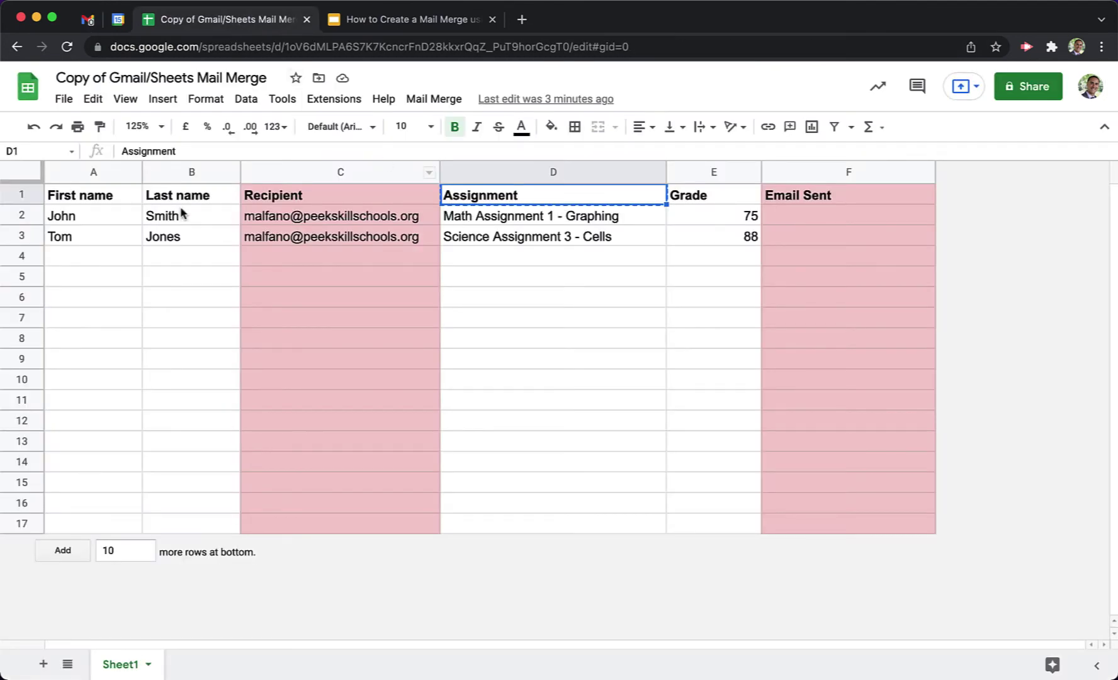
left_click(23, 215)
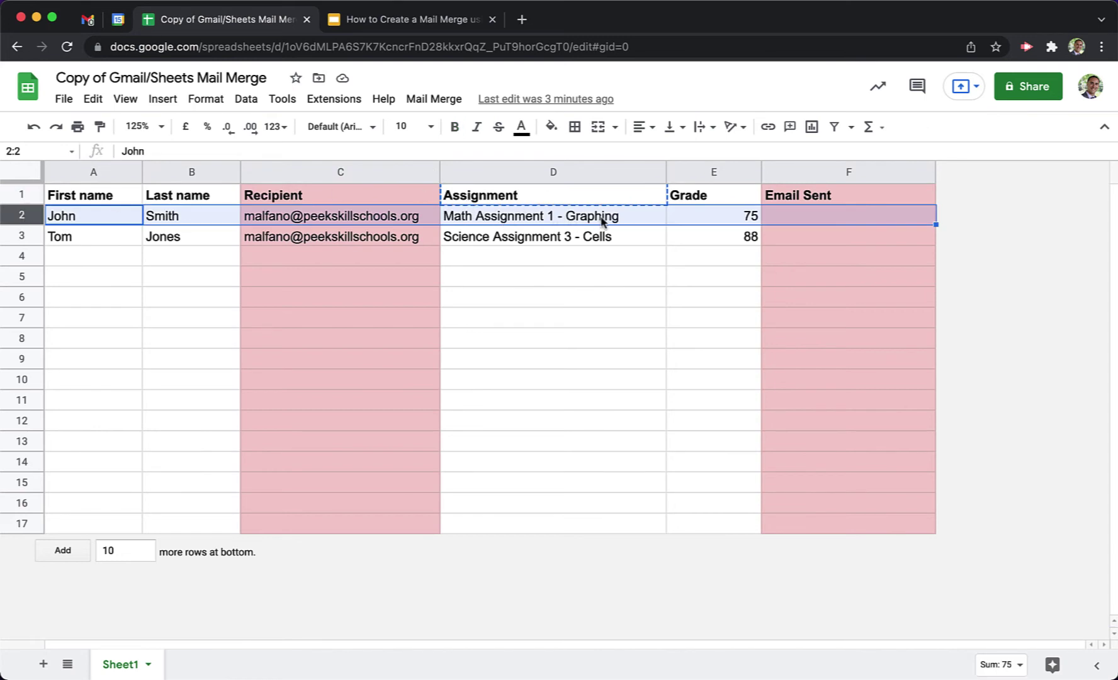
left_click(22, 238)
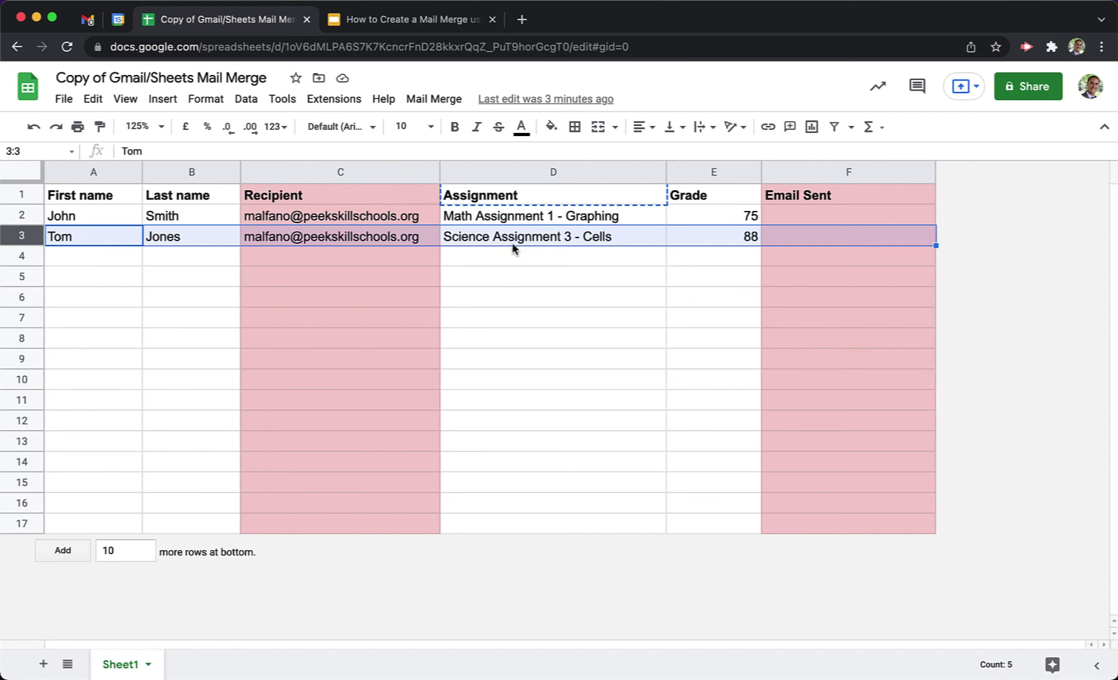
left_click(515, 258)
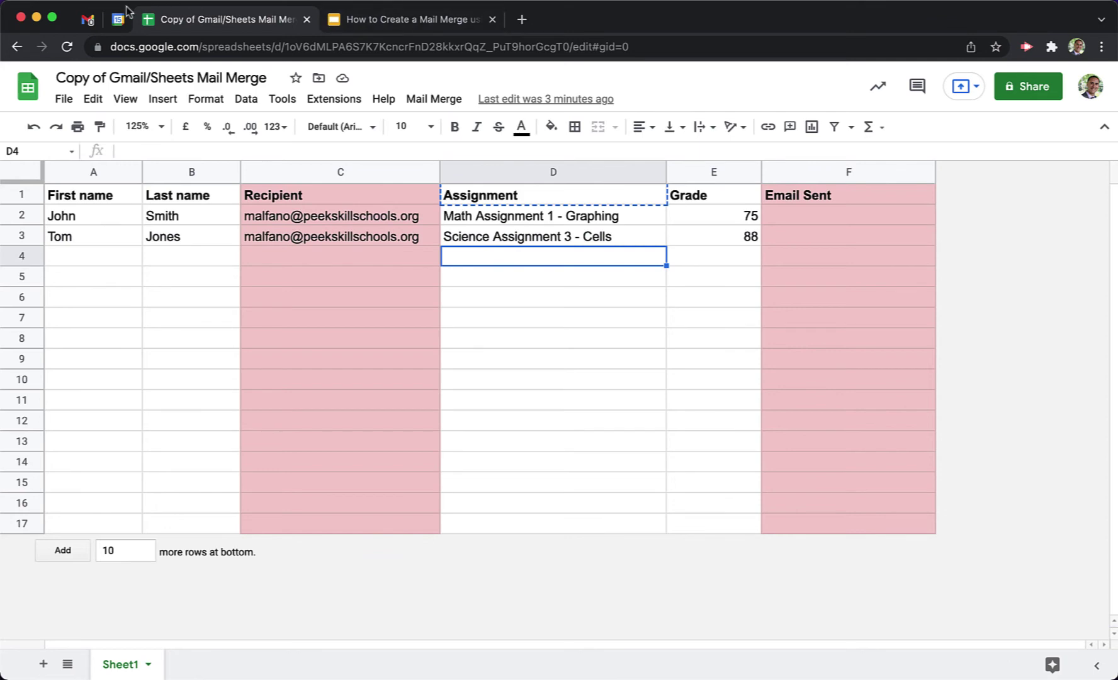
Start the Gmail draft's message body with the greeting 'Hello'.
left_click(88, 21)
left_click(713, 314)
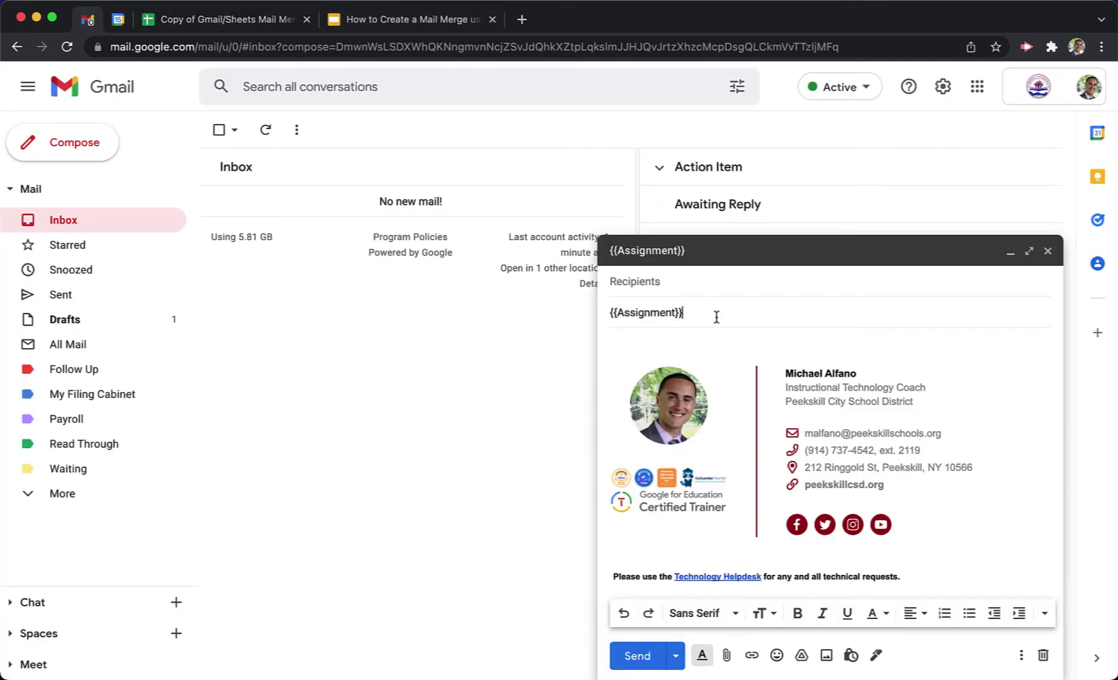
left_click(705, 336)
type("Hello")
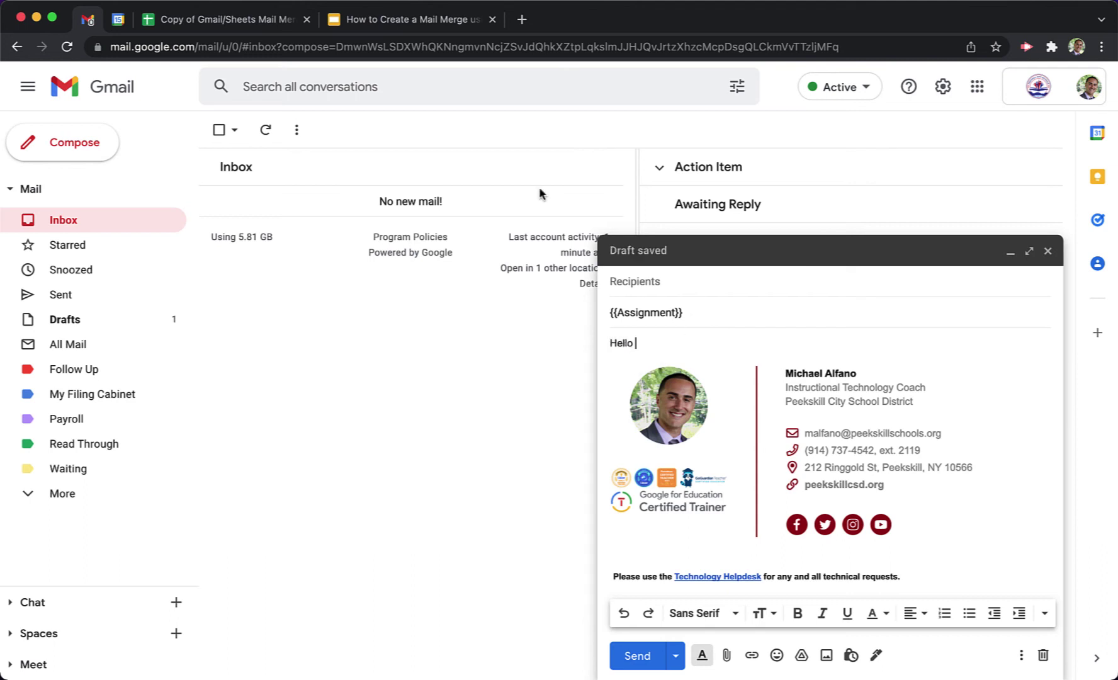
left_click(203, 25)
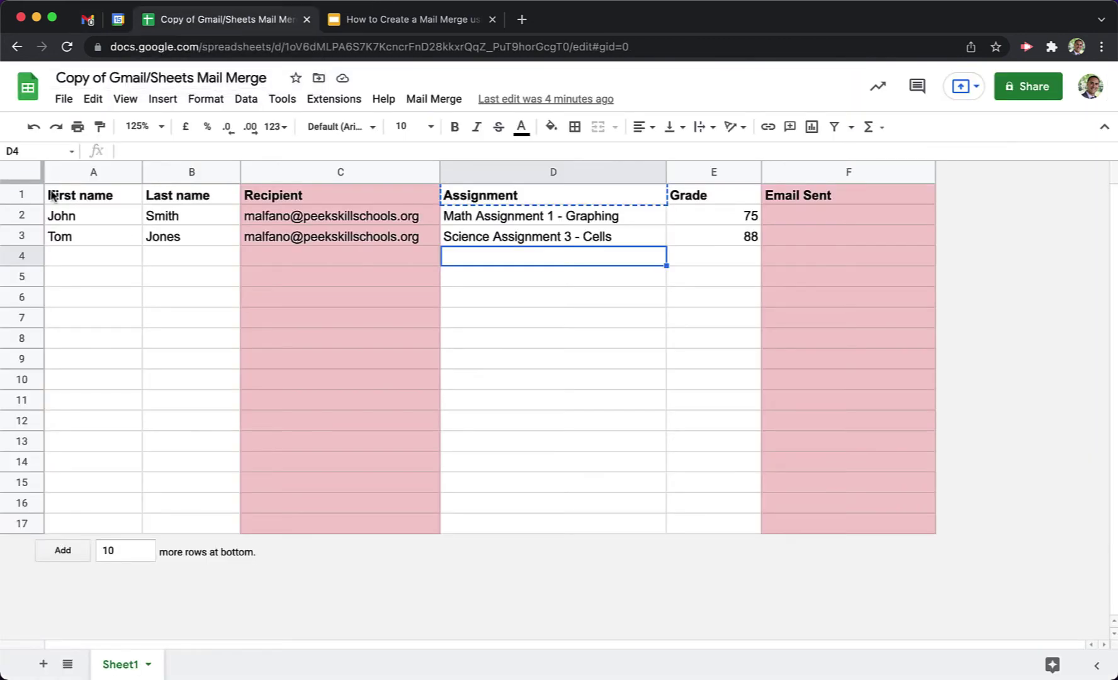
Copy the First name header from A1 and type {{First name after Hello in the draft body.
left_click(113, 201)
key("super+c")
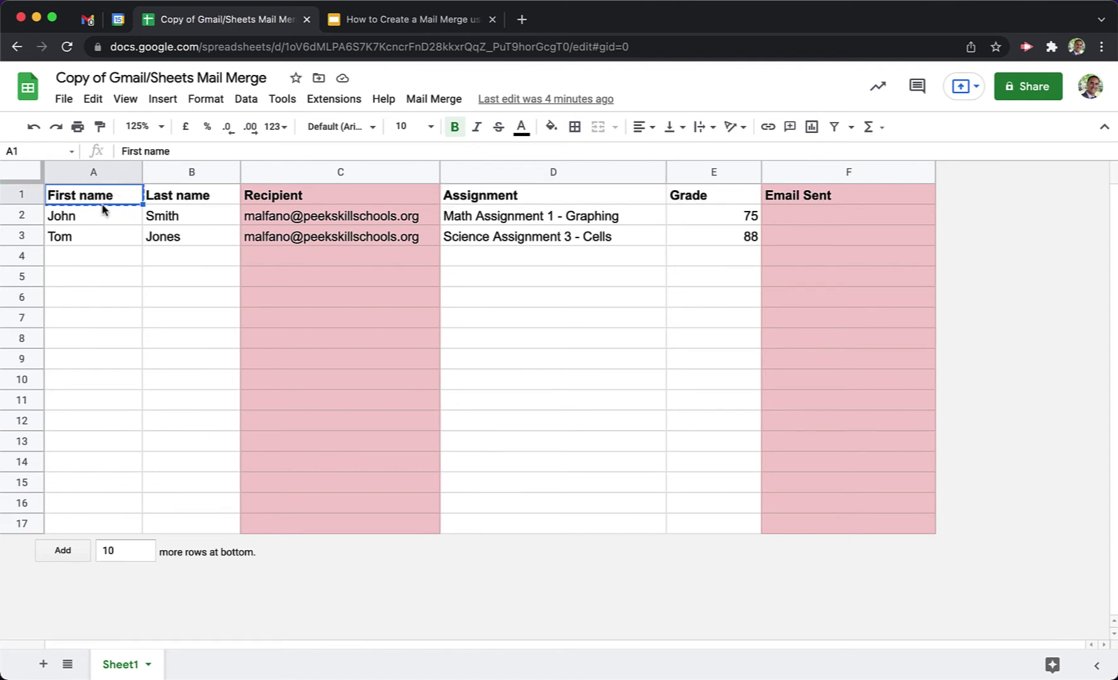
left_click(85, 19)
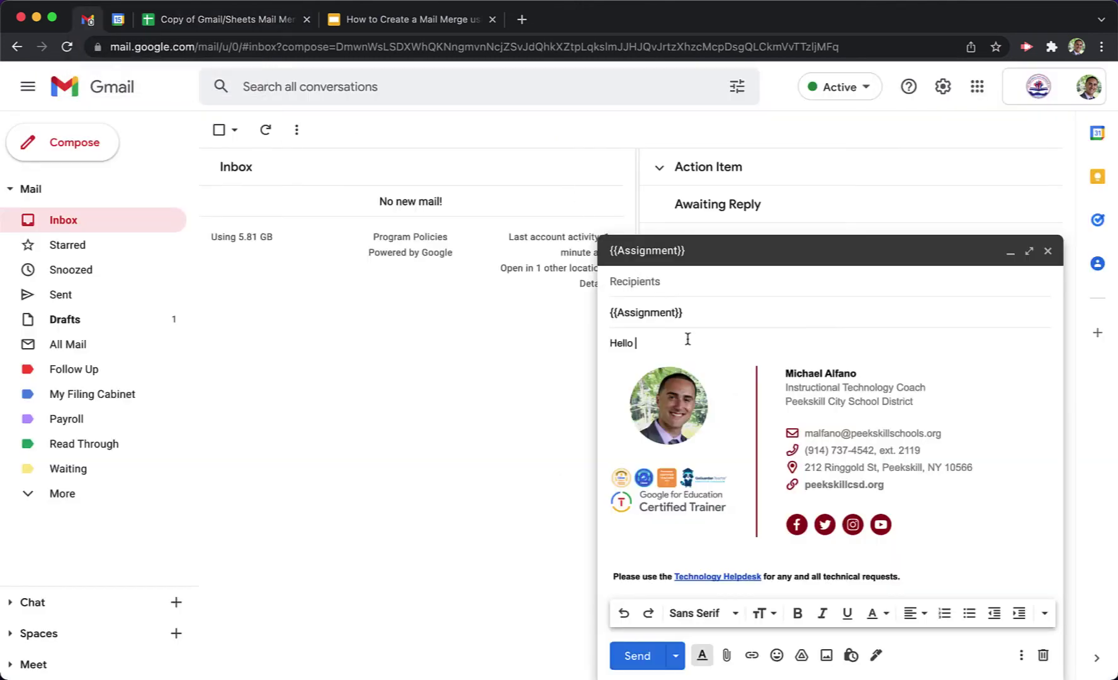
type("{{First name")
Complete the greeting as 'Hello {{First name}} {{Last name}},' with the placeholder unbolded.
type("}}")
left_click_drag(705, 342, 638, 342)
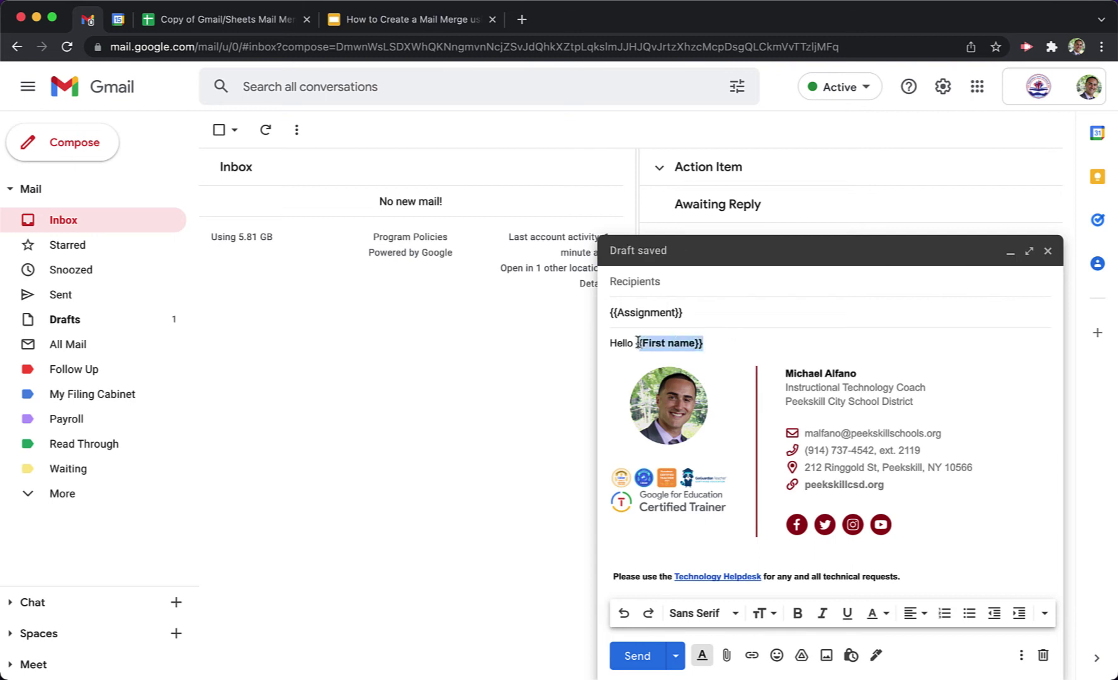
key("ctrl+b")
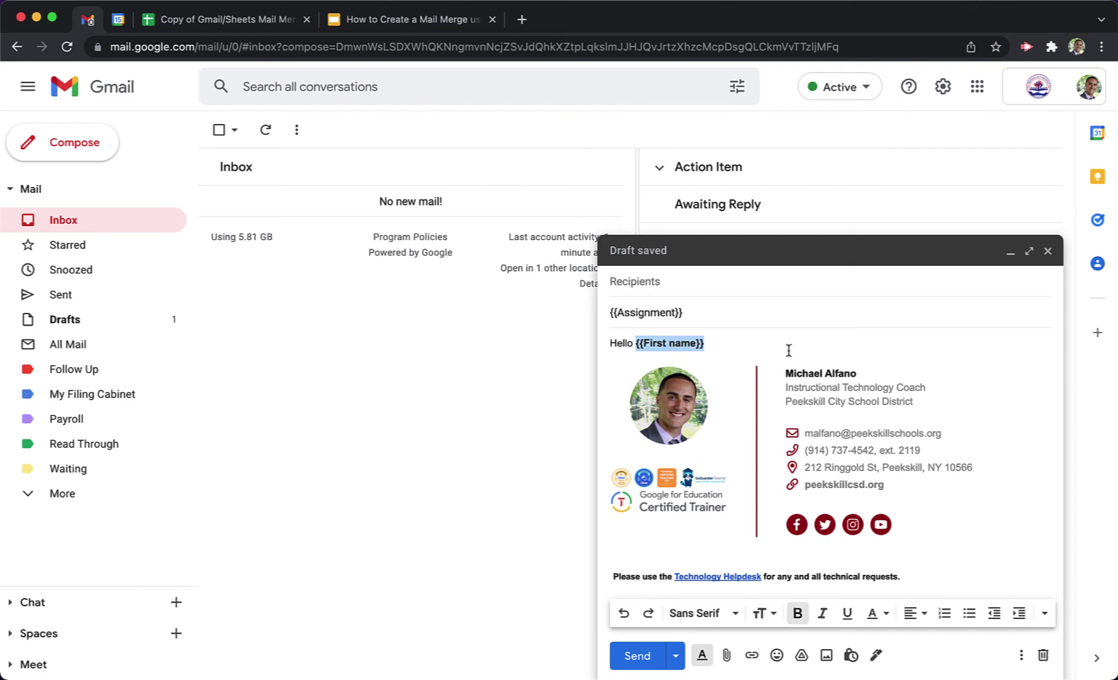
key("ctrl+b")
left_click(743, 346)
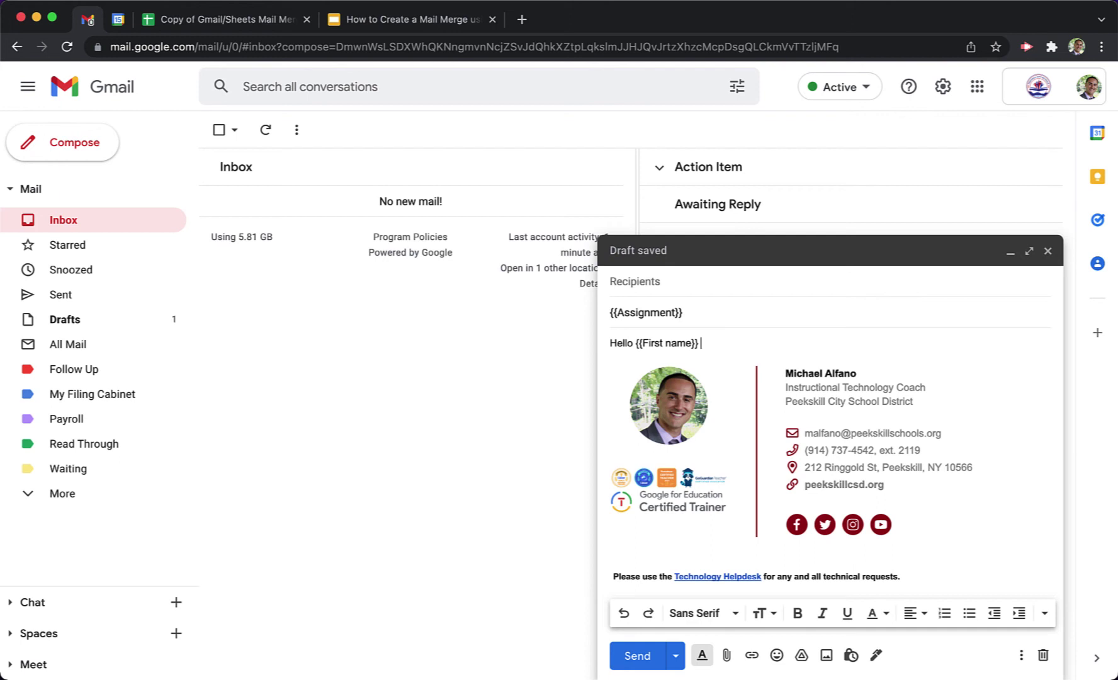
type("{{Last name")
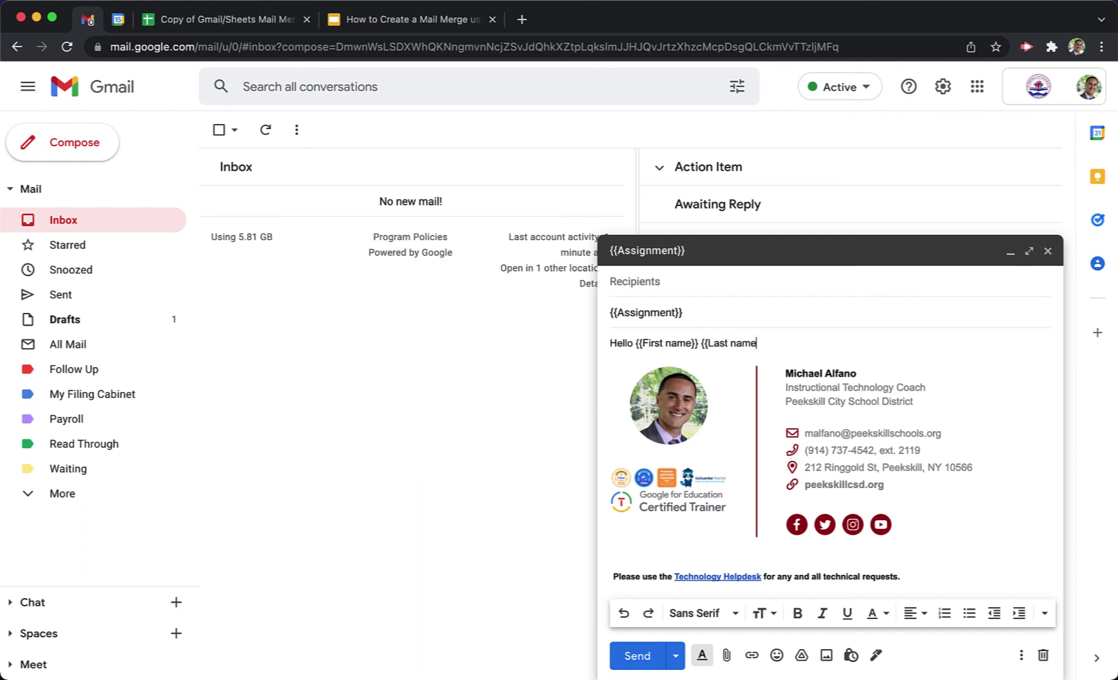
type("}},")
Add 'On the assignment {{Assignment}}, you received the following score:' and begin a 'Score' line below it.
key("Return")
key("Return")
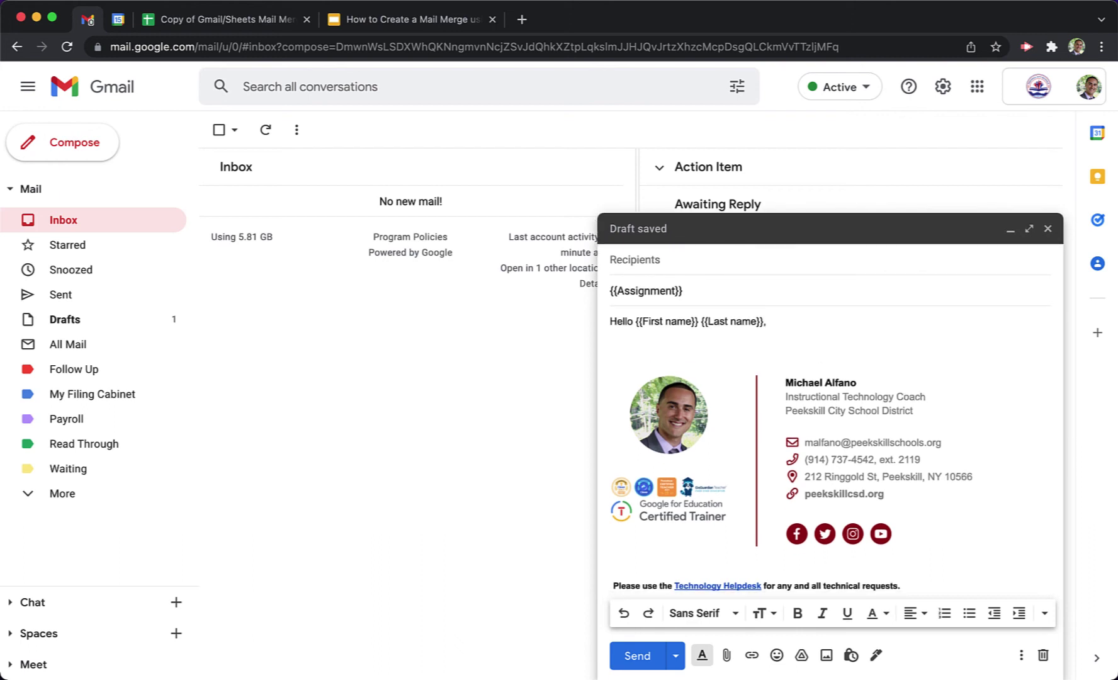
type("On the assignment {{")
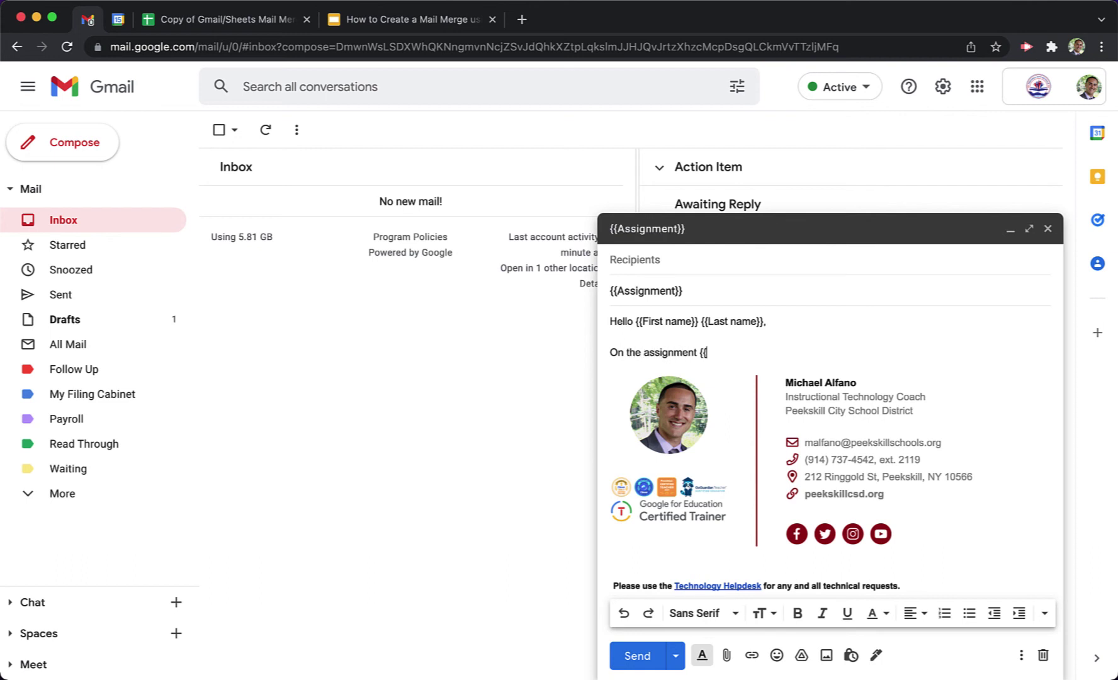
type("Assign")
key("BackSpace")
key("BackSpace")
key("BackSpace")
key("BackSpace")
key("BackSpace")
type("ssignment}}, you ")
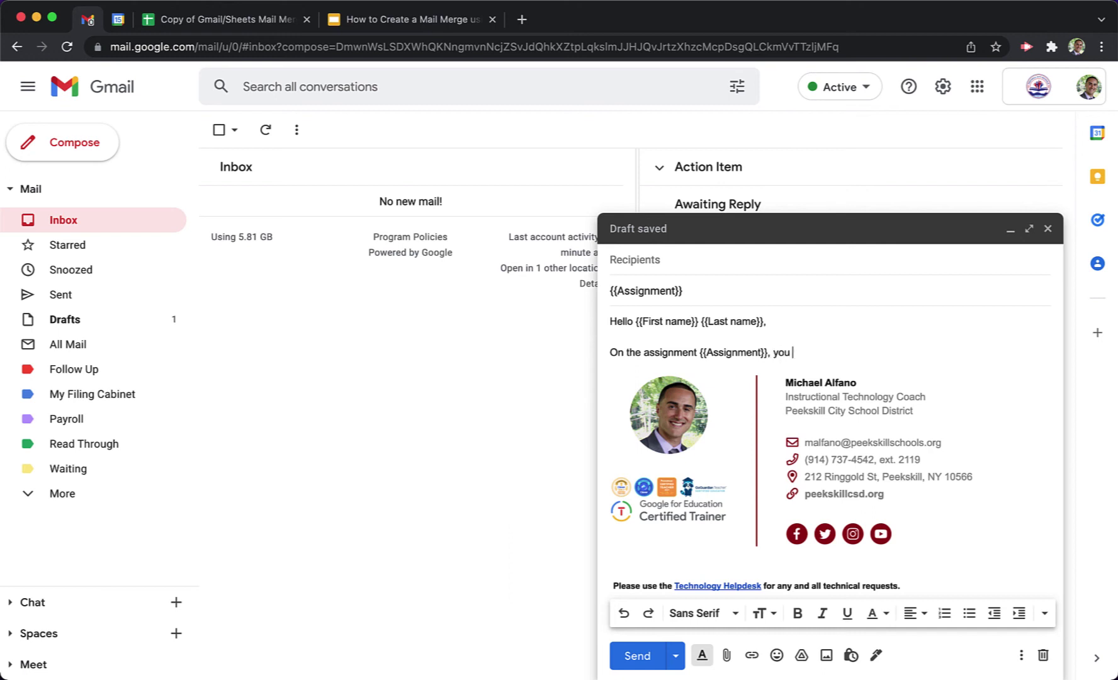
type("received the following score")
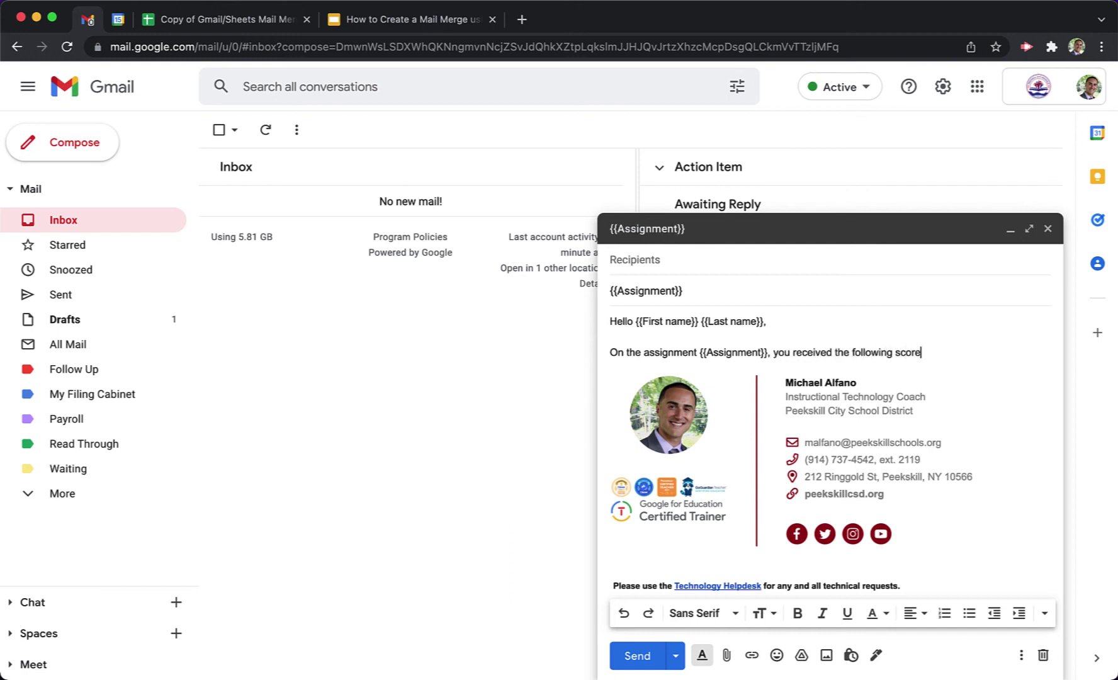
type(":")
key("Return")
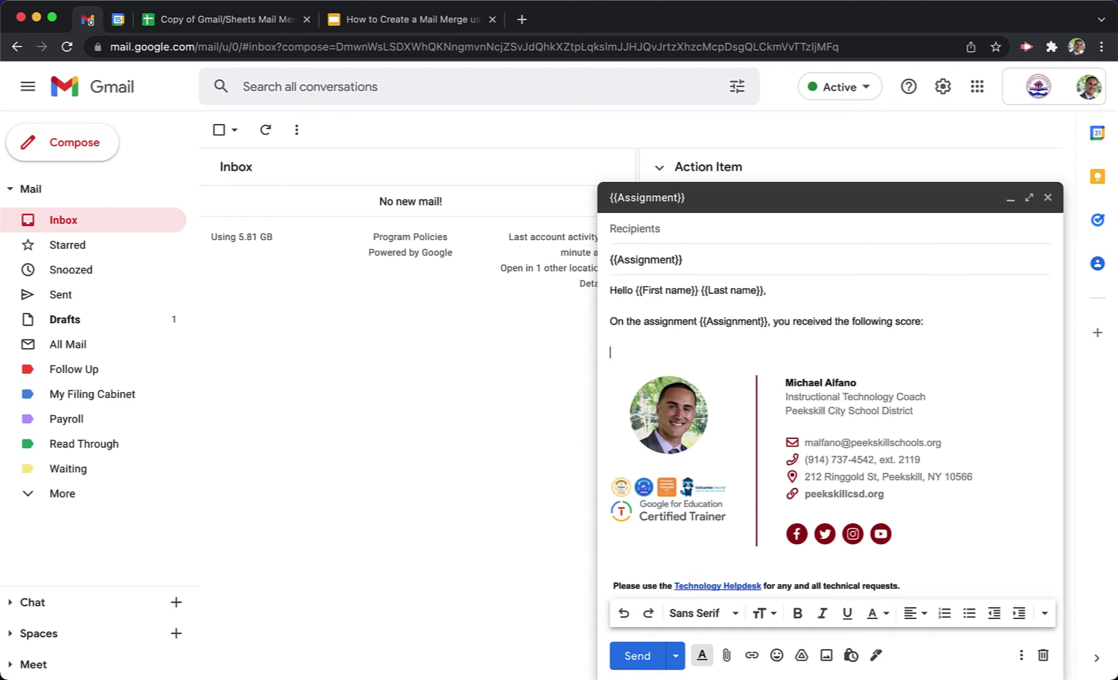
type("Score: {{")
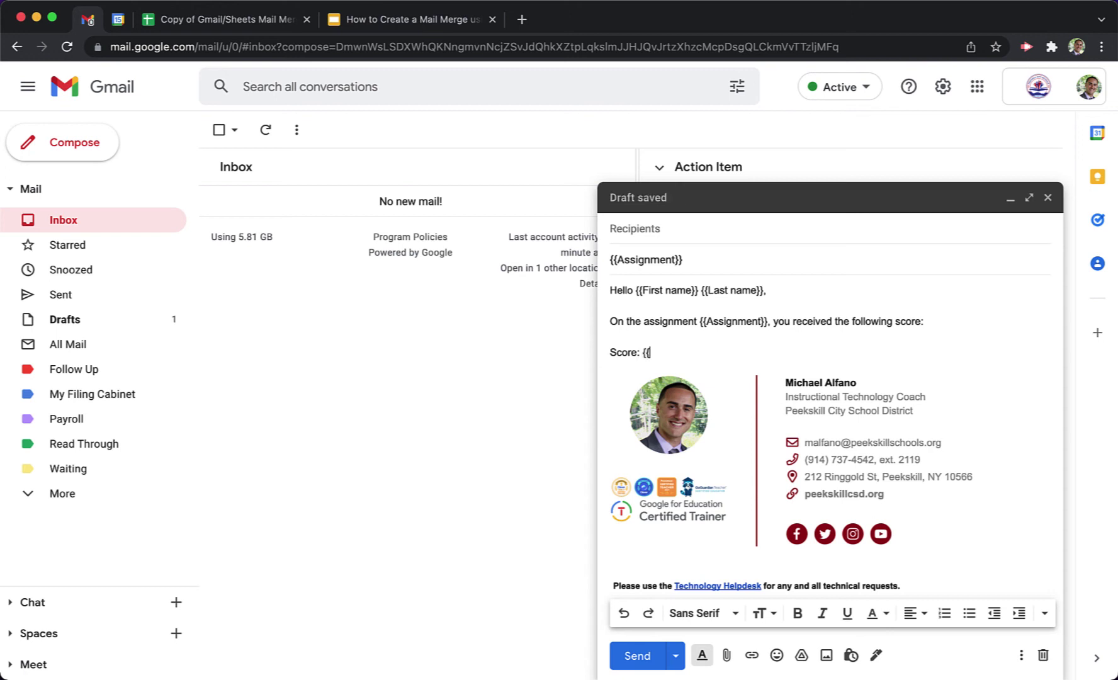
left_click(259, 18)
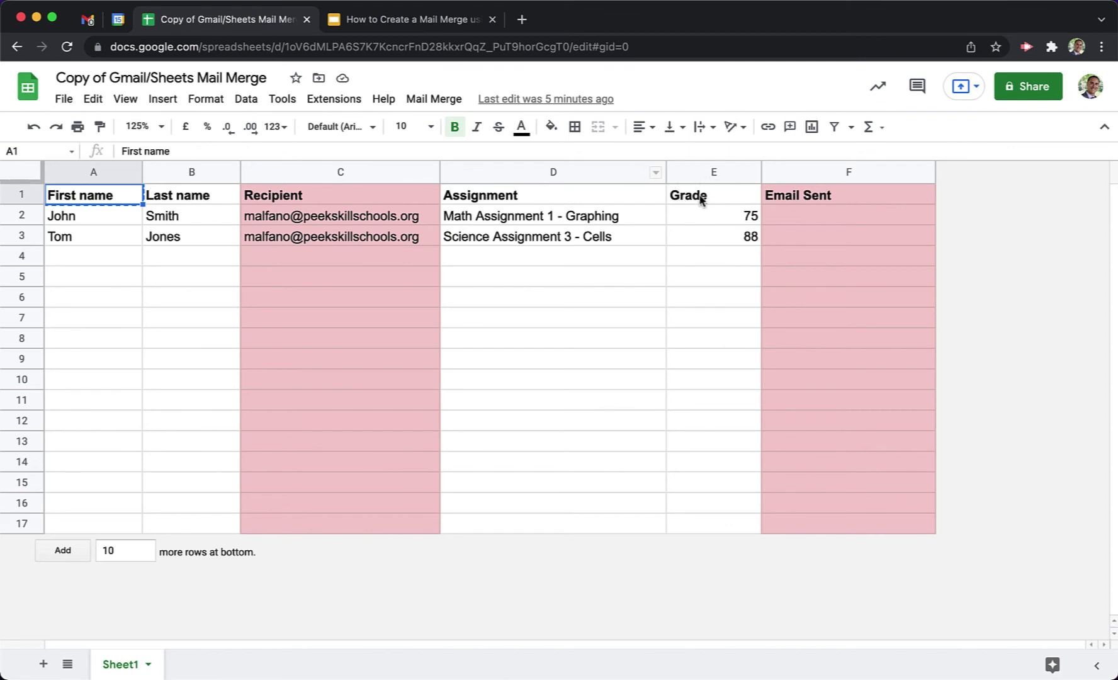
Finish the line as 'Score: {{Grade}}', add 'Please let me know if you have any questions.', then select the subject.
left_click(91, 21)
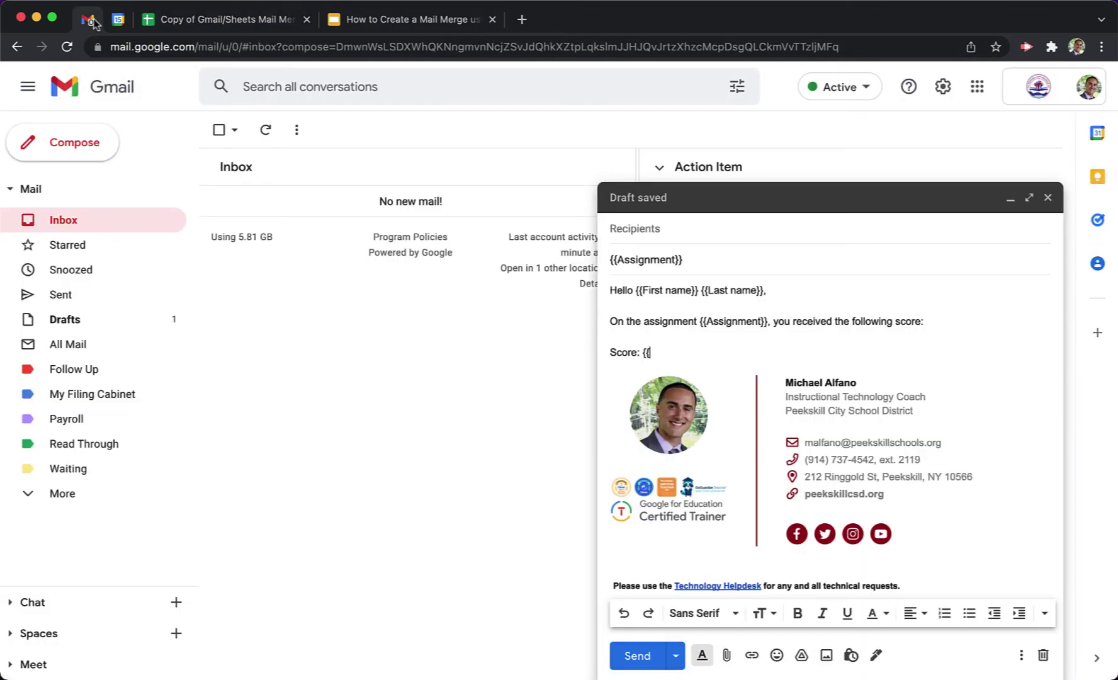
type("Grade}}")
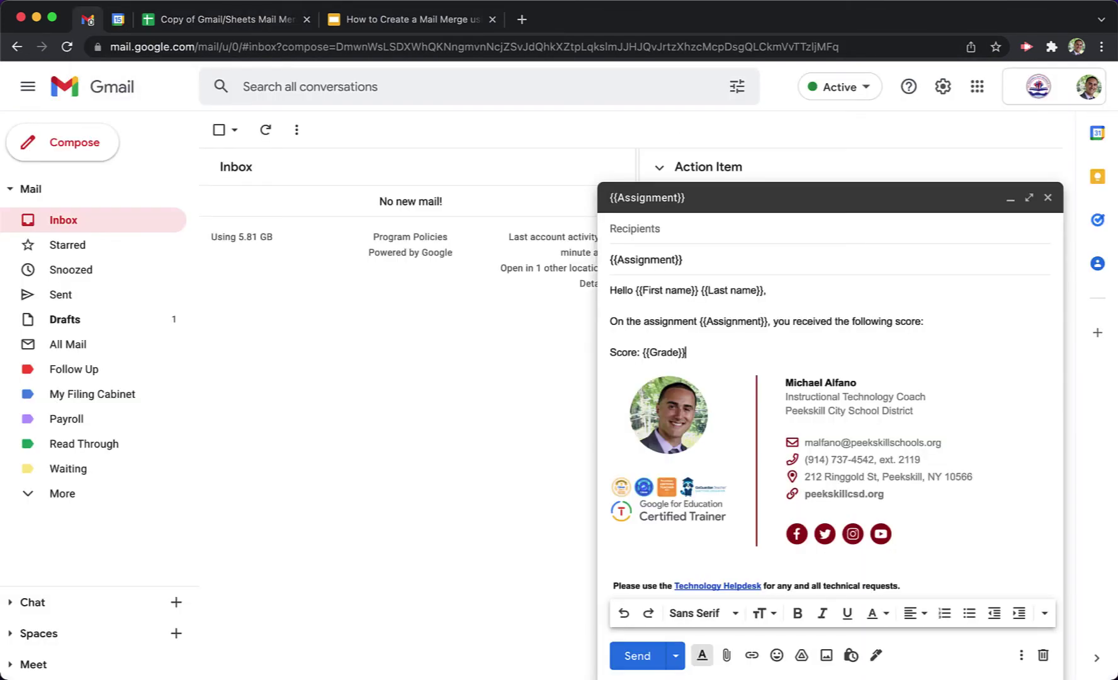
key("Return")
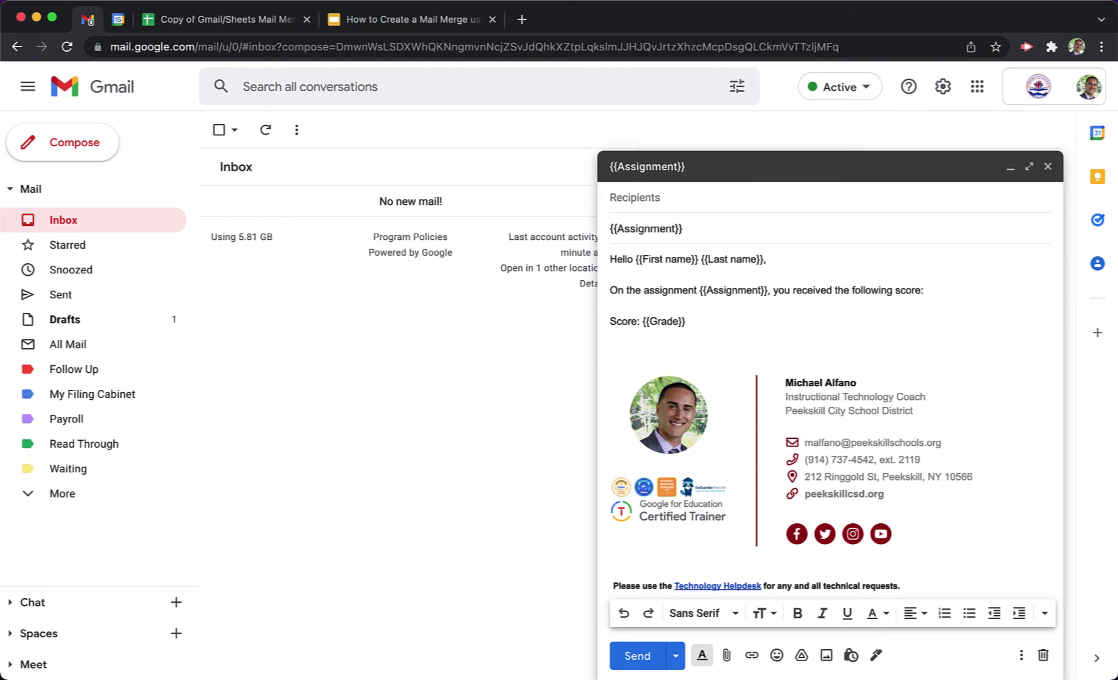
type("Please let me know if you have")
key("Tab")
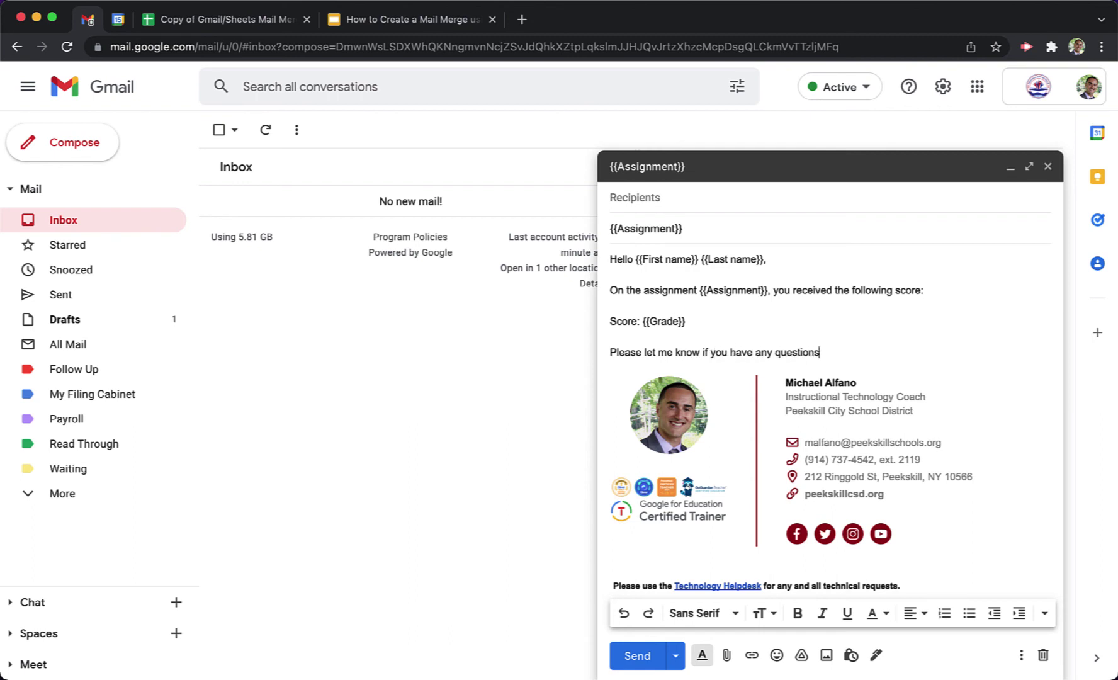
type(".")
left_click_drag(717, 232, 603, 229)
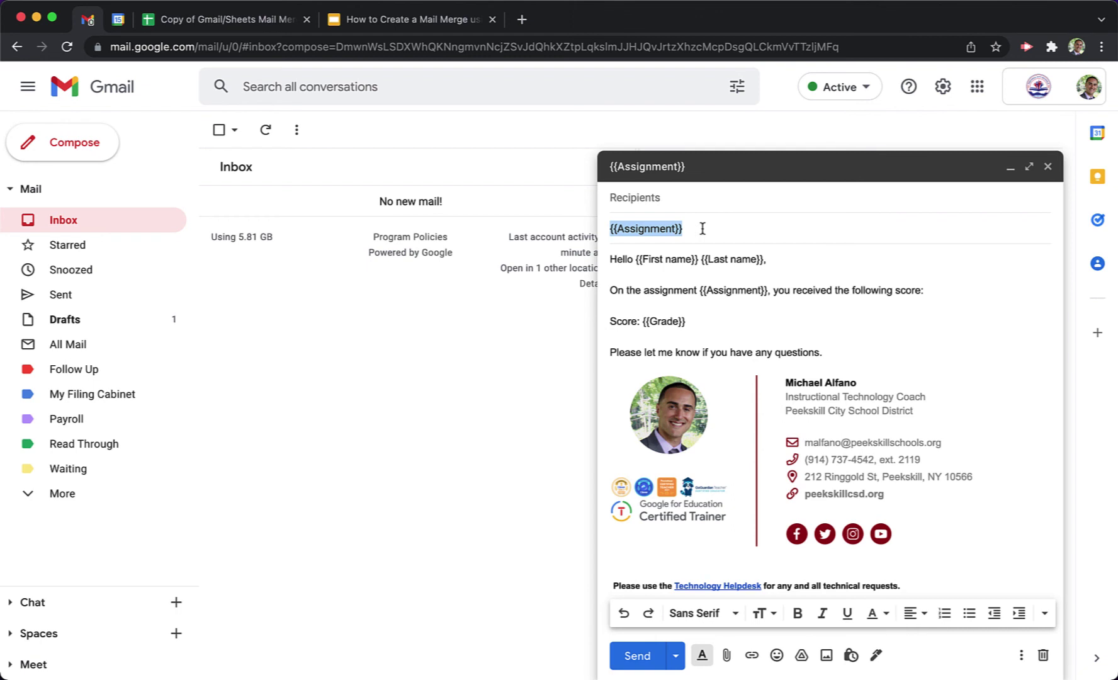
Run Mail Merge > Send Emails with the {{Assignment}} draft subject, stamping both rows' Email Sent times.
left_click(258, 24)
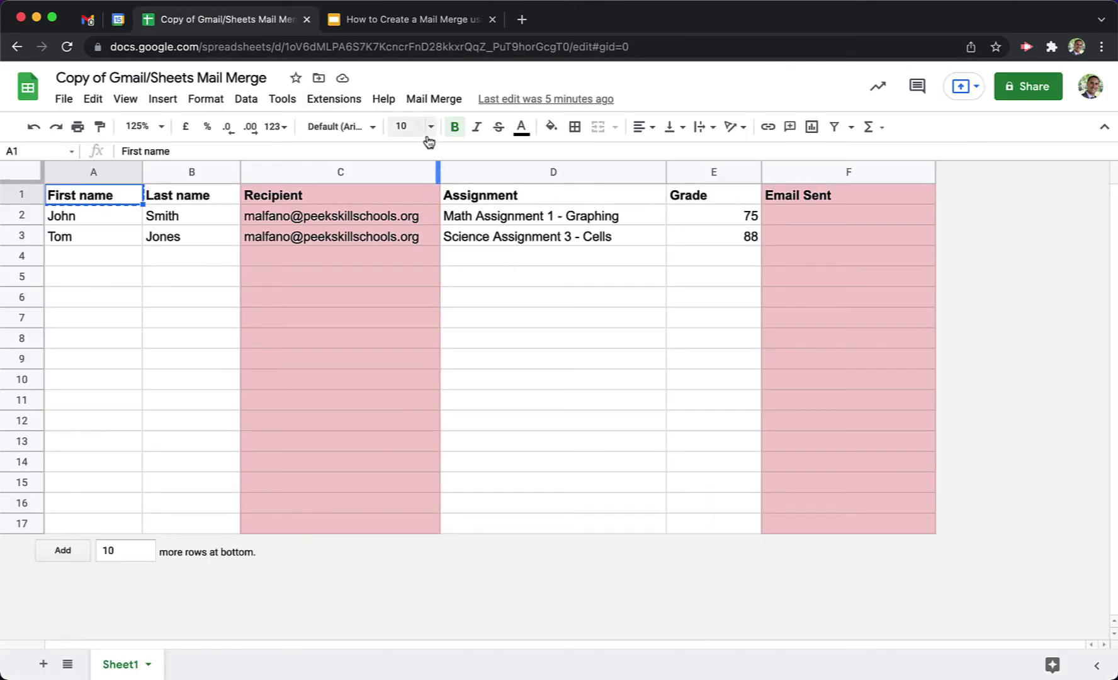
left_click(436, 99)
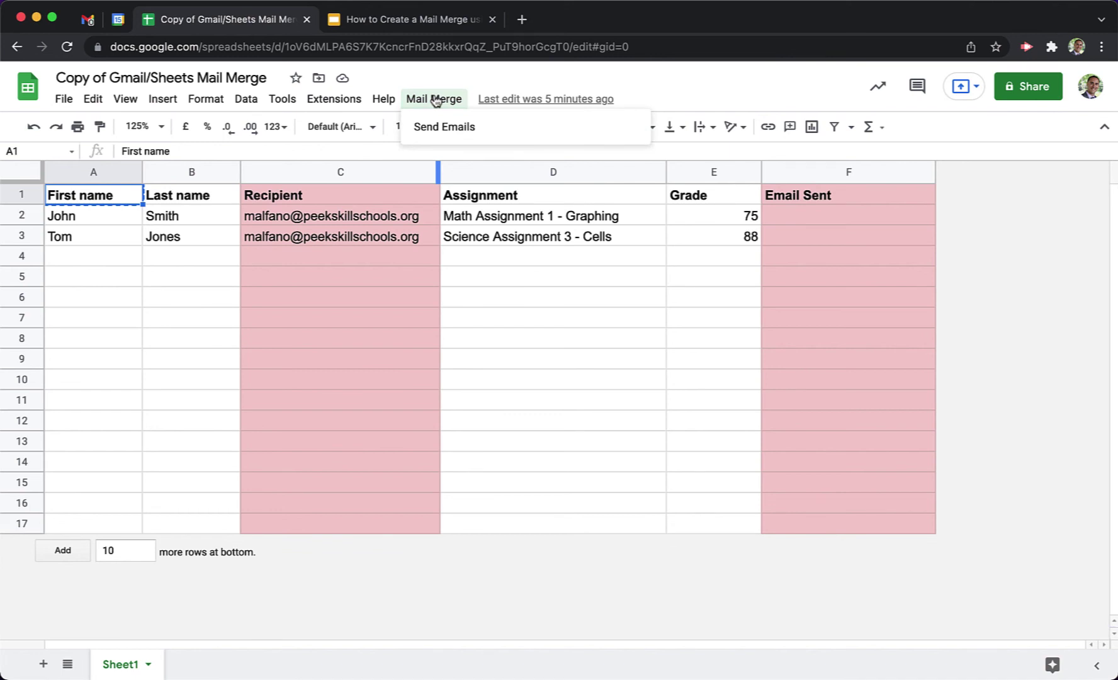
left_click(498, 129)
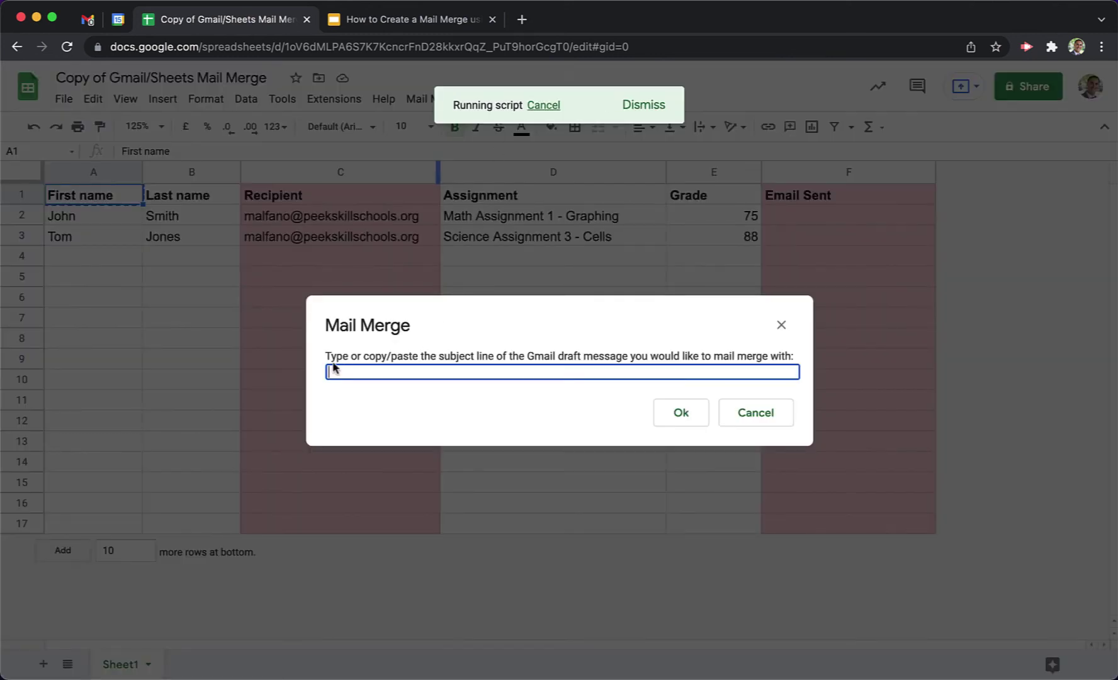
type("{{Assignment}}")
left_click(681, 414)
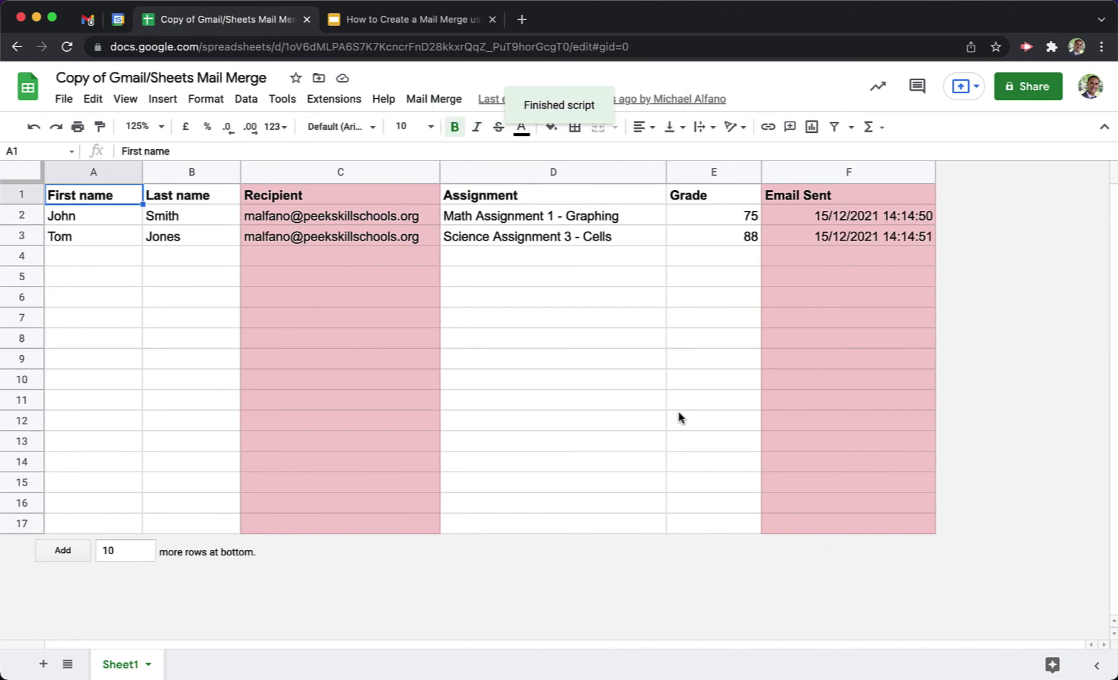
left_click_drag(876, 217, 880, 239)
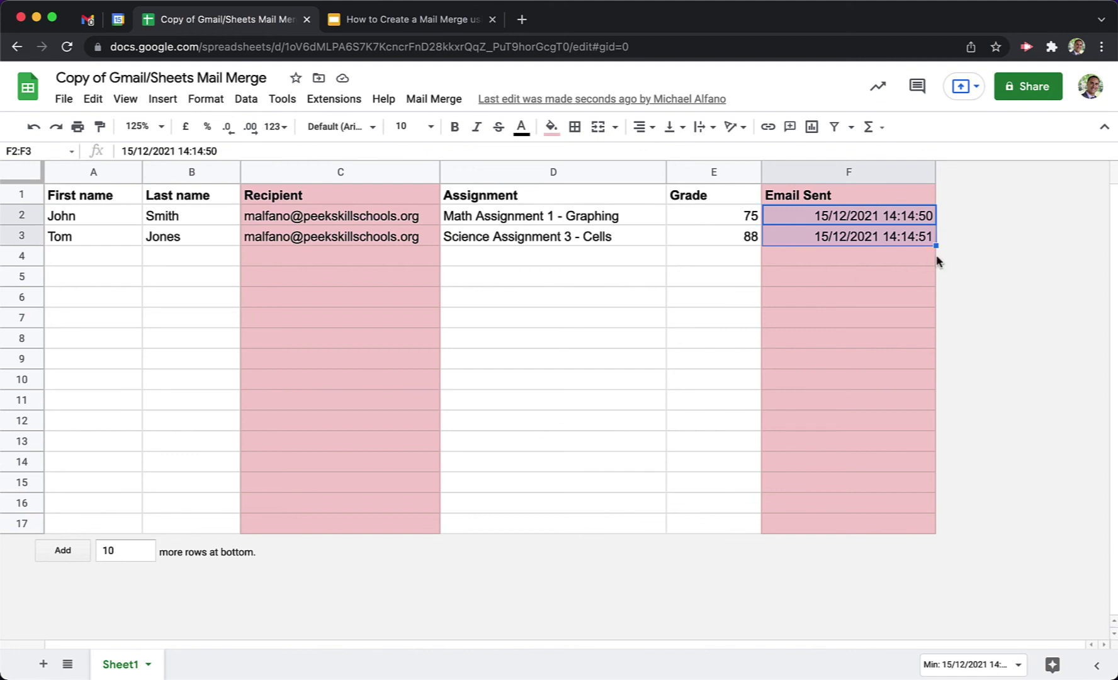
Check the Math Assignment 1 - Graphing email's subject, name and score 75 against the first student's row.
left_click(895, 256)
left_click(88, 20)
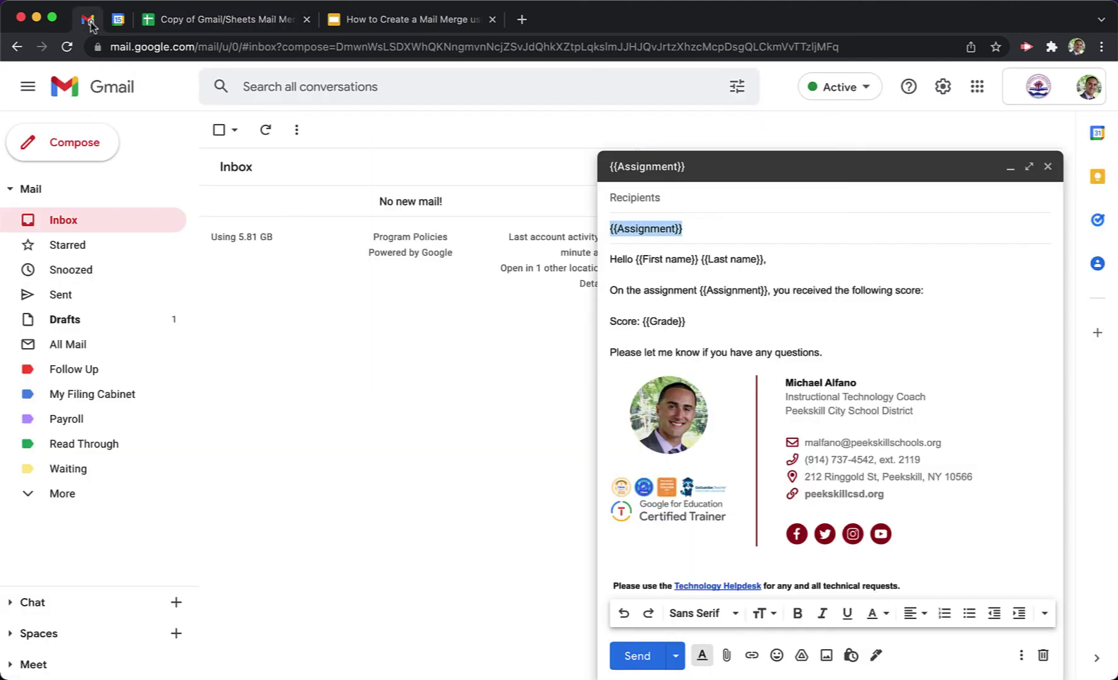
left_click(1010, 168)
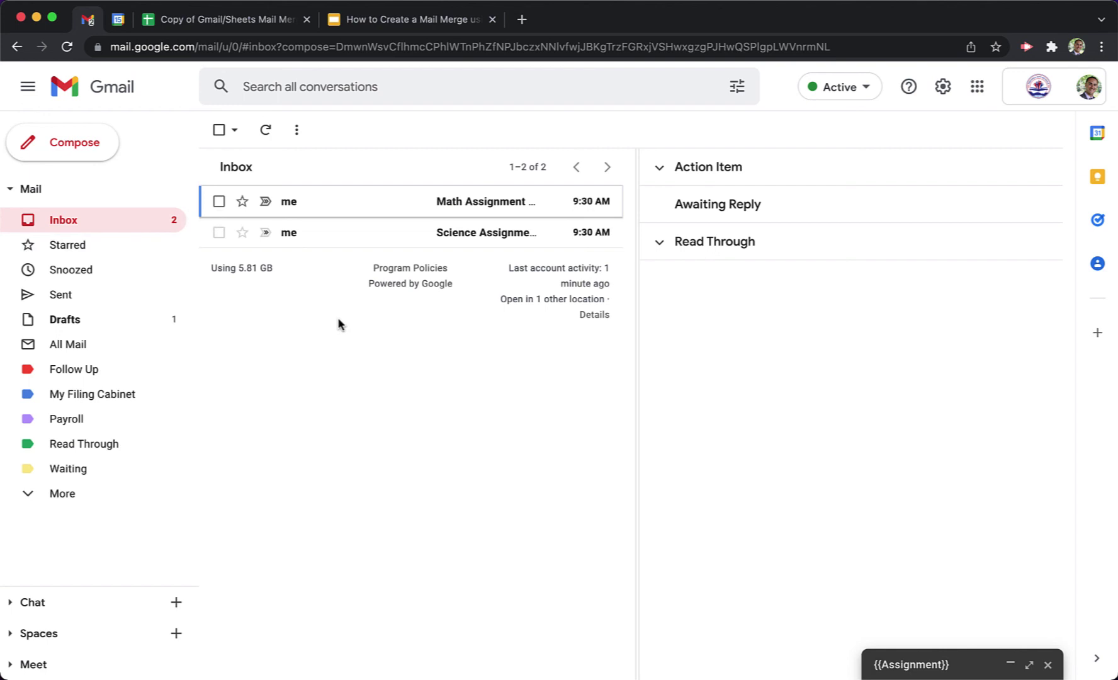
left_click(381, 202)
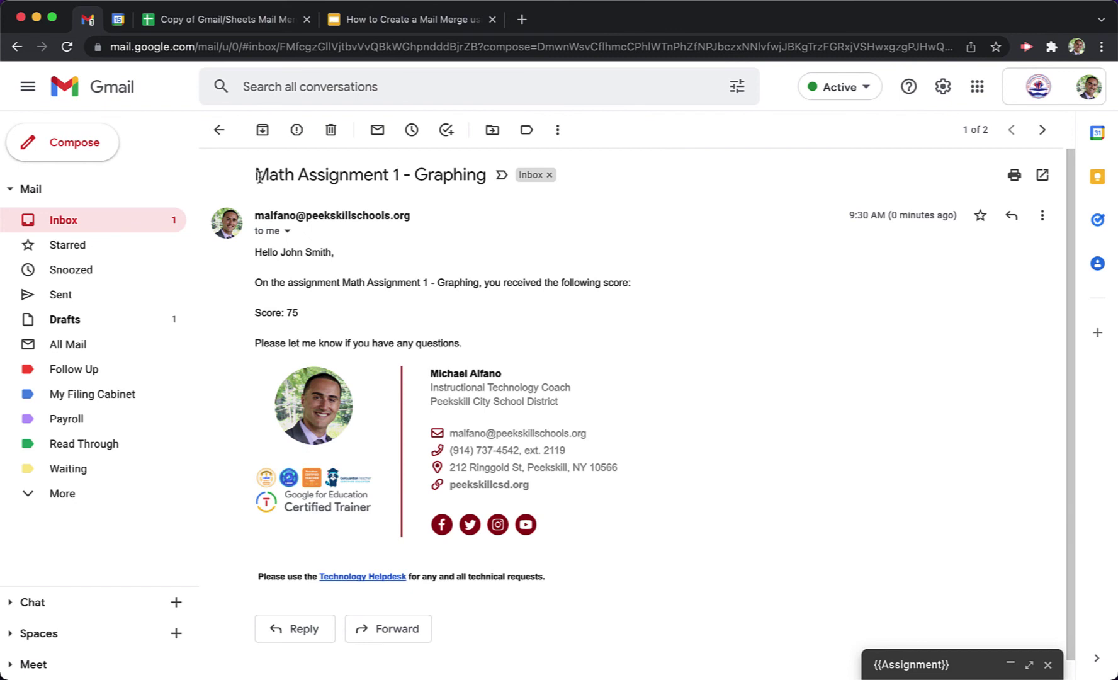
left_click_drag(259, 175, 481, 173)
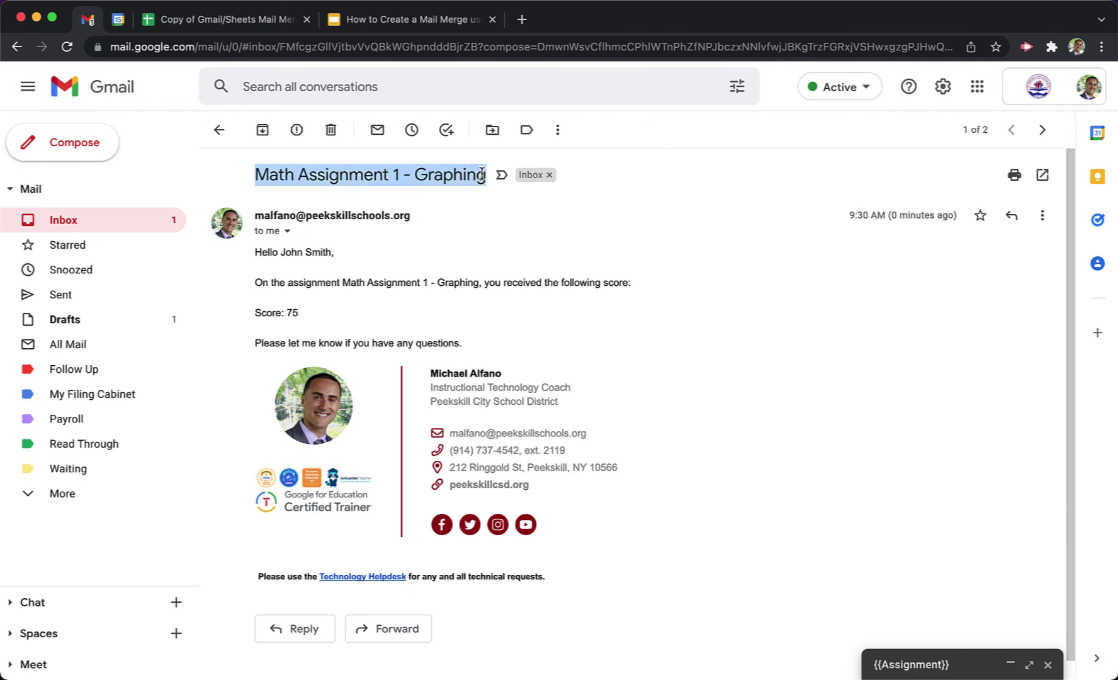
left_click(258, 249)
left_click_drag(285, 253, 629, 288)
left_click(337, 259)
left_click_drag(255, 313, 280, 315)
left_click(292, 312)
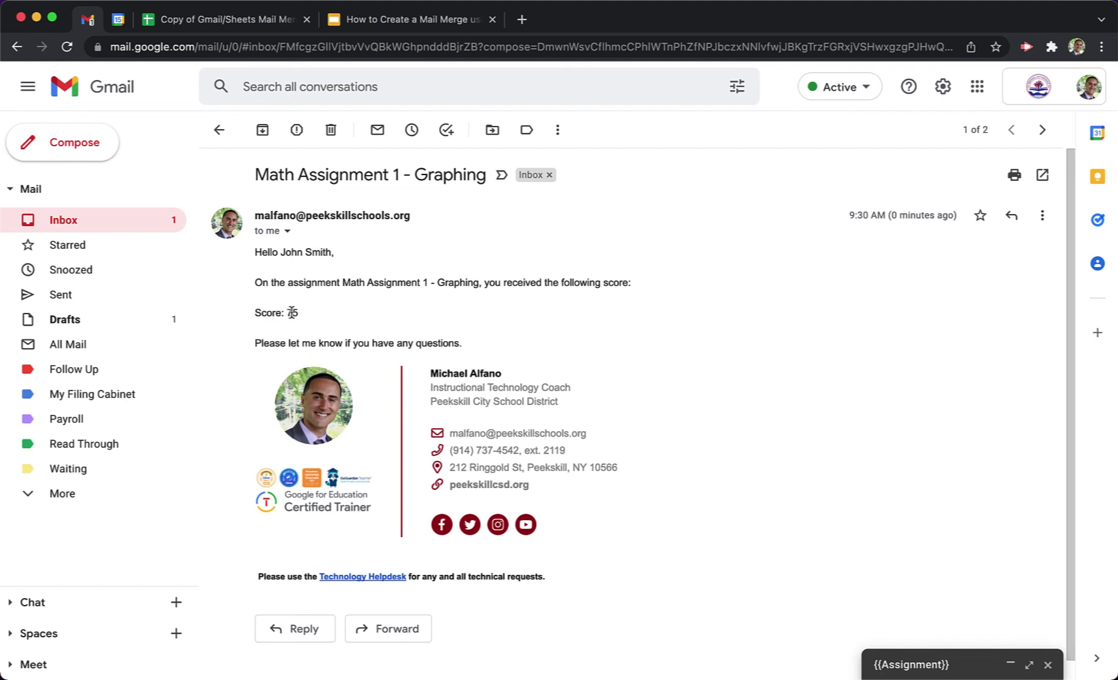
double_click(293, 312)
left_click(364, 311)
left_click(245, 19)
left_click(23, 215)
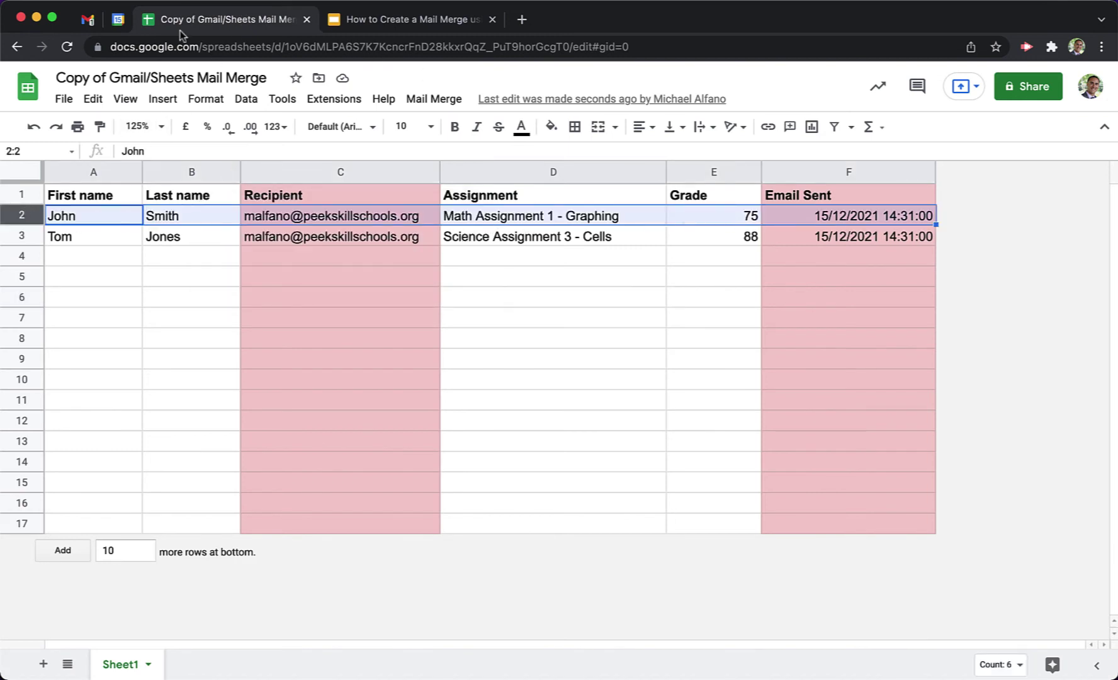
Open the Science Assignment 3 - Cells email and verify its subject, greeting name and score 88.
left_click(92, 21)
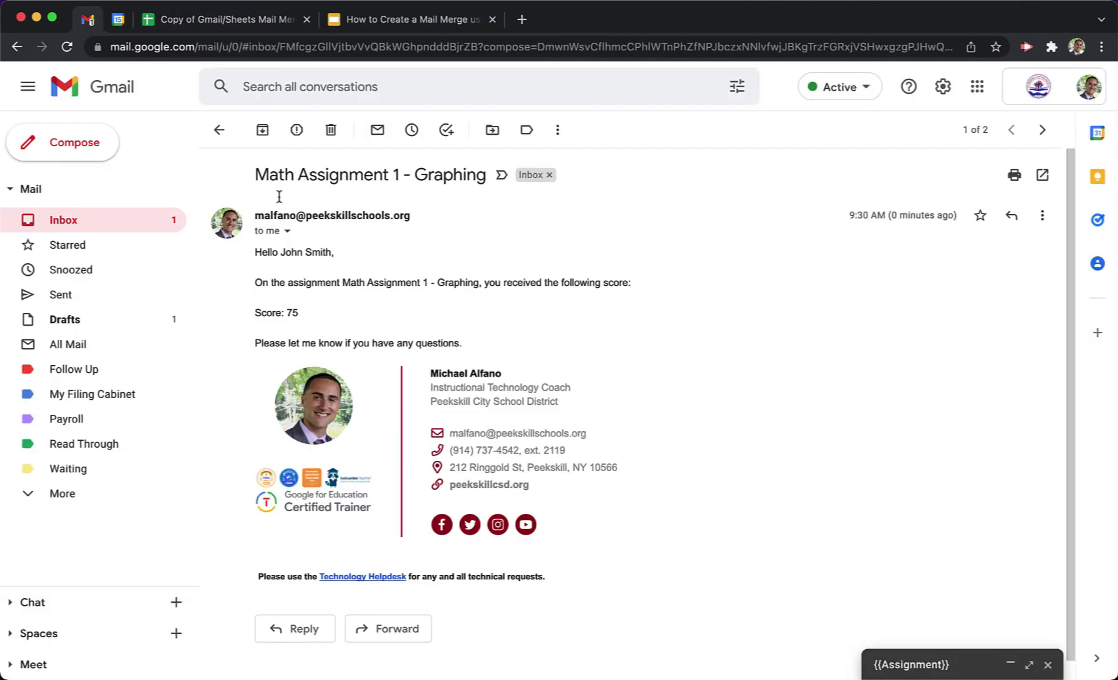
left_click(219, 129)
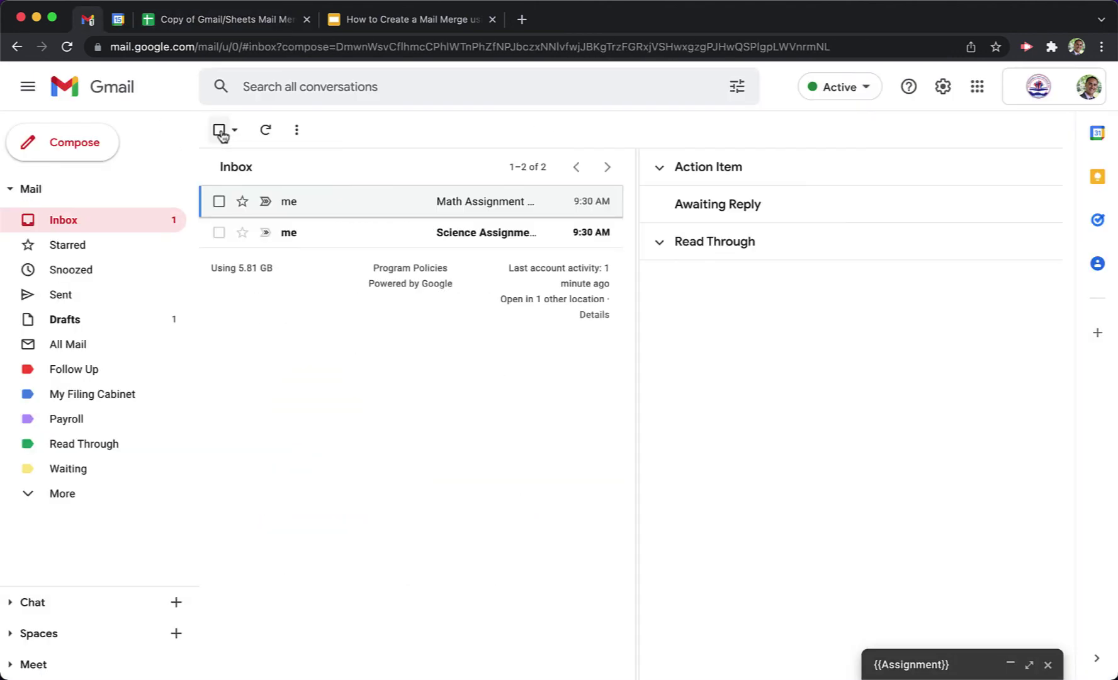
left_click(418, 235)
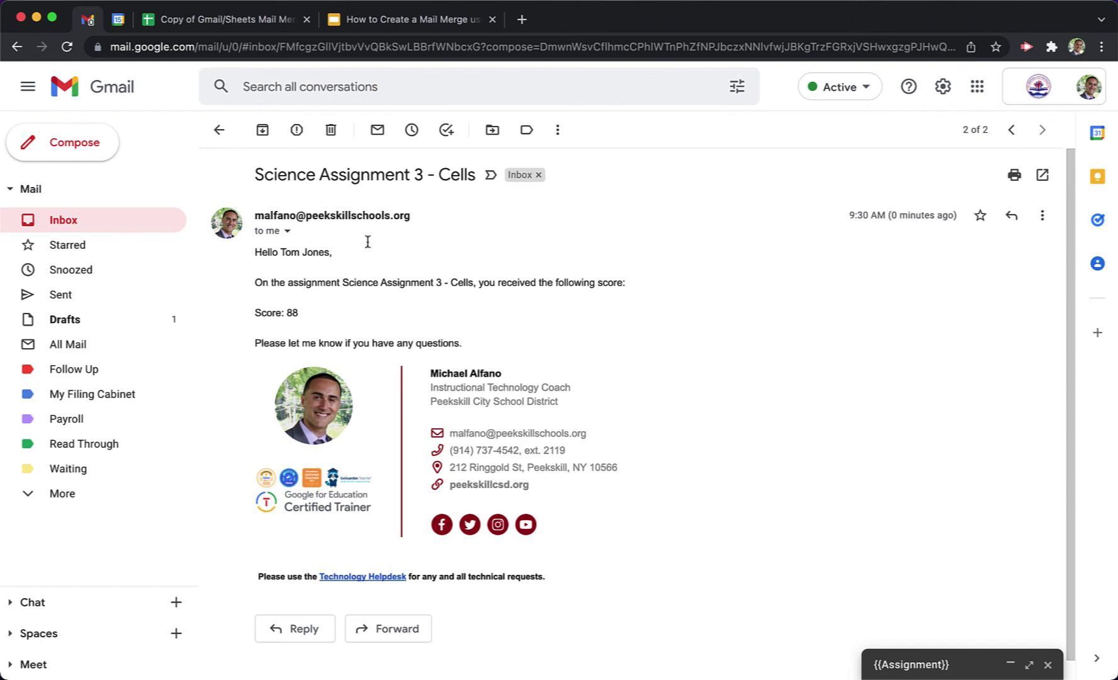
left_click_drag(255, 174, 474, 183)
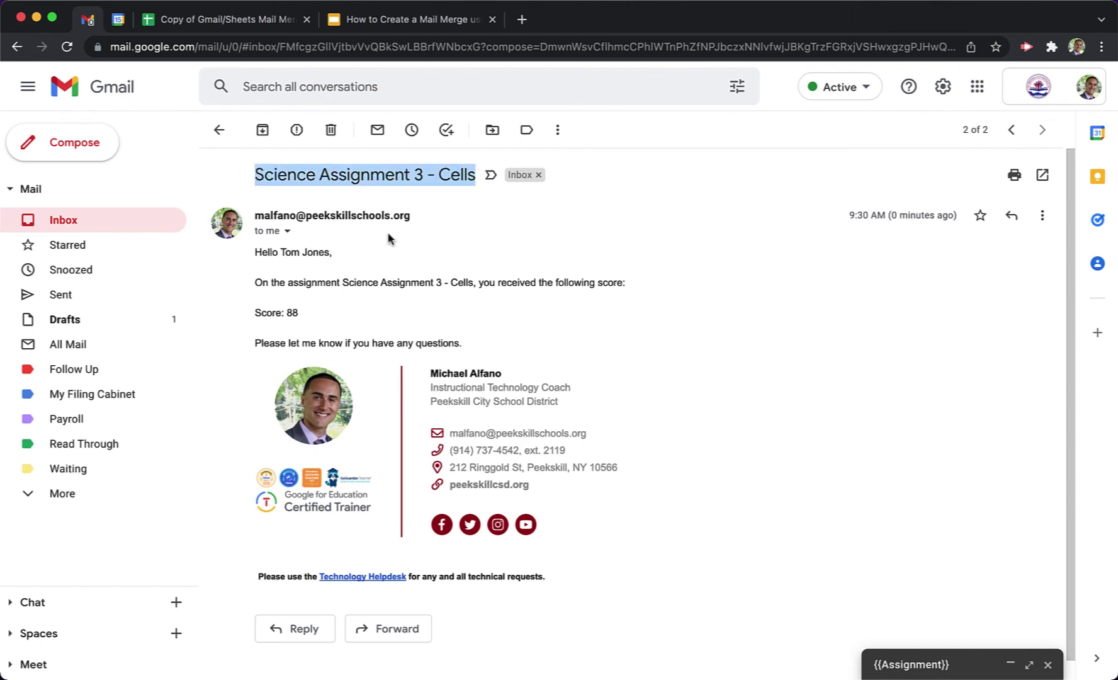
left_click(305, 279)
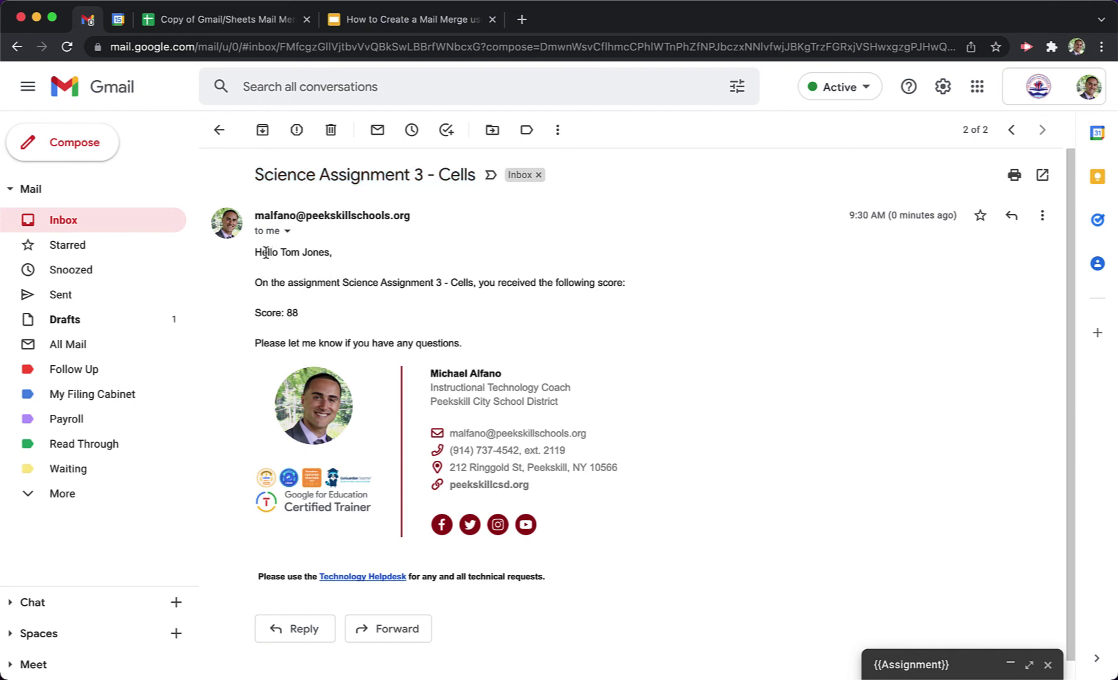
left_click_drag(261, 252, 614, 284)
left_click(340, 284)
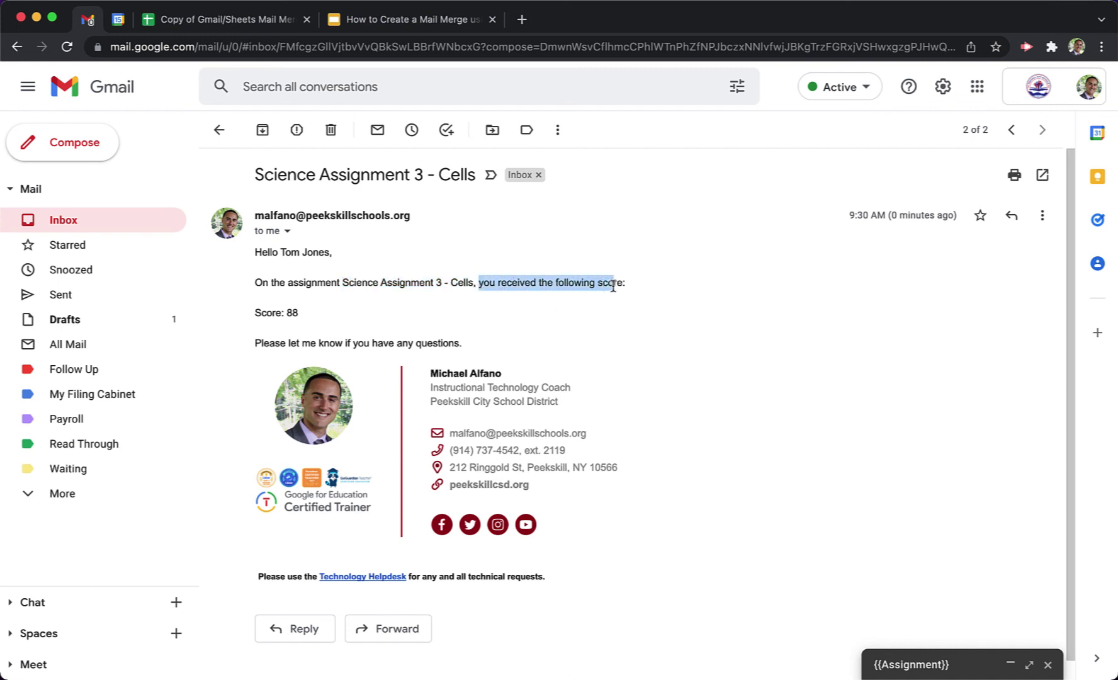
left_click_drag(286, 313, 306, 315)
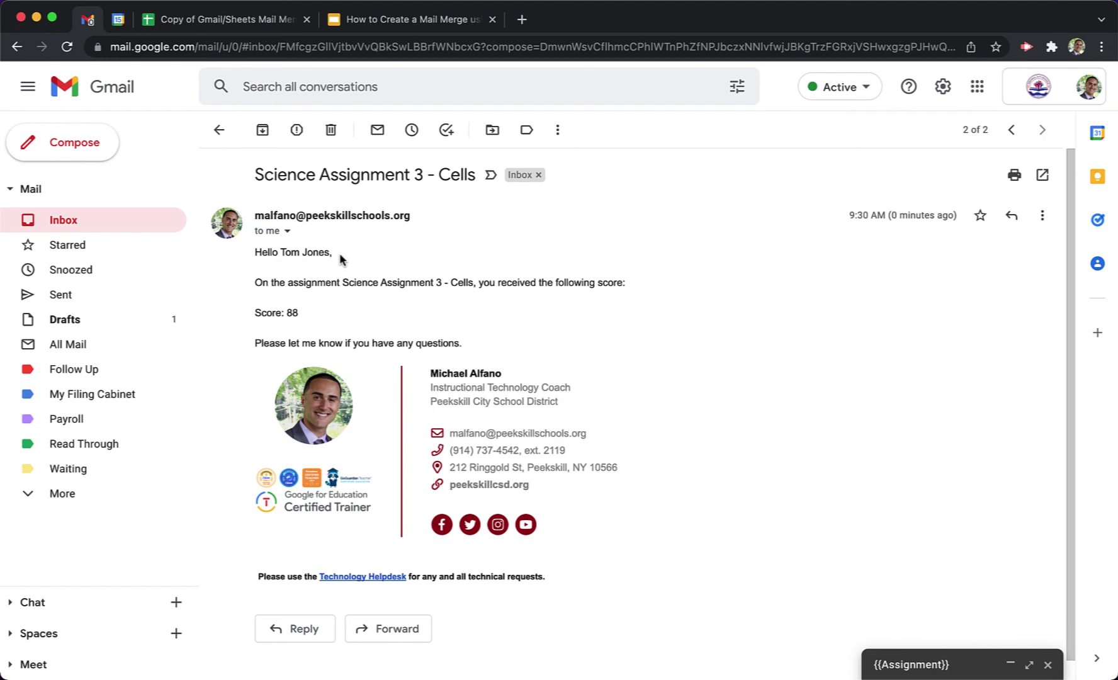
Delete both student rows' data and timestamps, leaving only the six headers in the sheet.
left_click(229, 22)
left_click(356, 318)
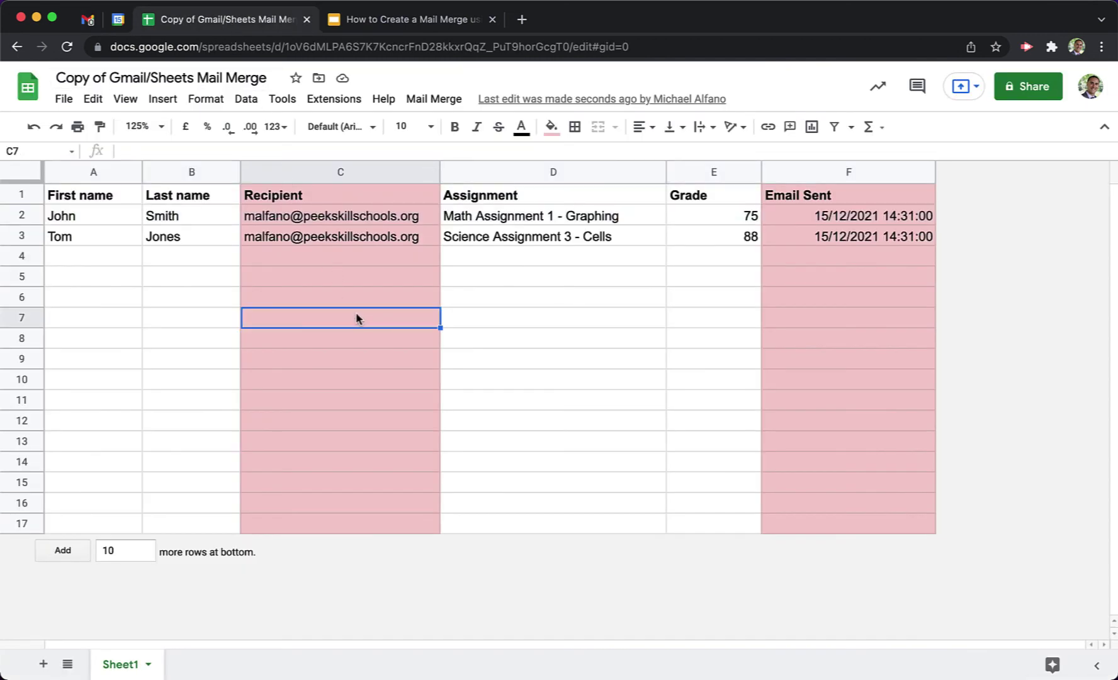
left_click_drag(86, 217, 866, 283)
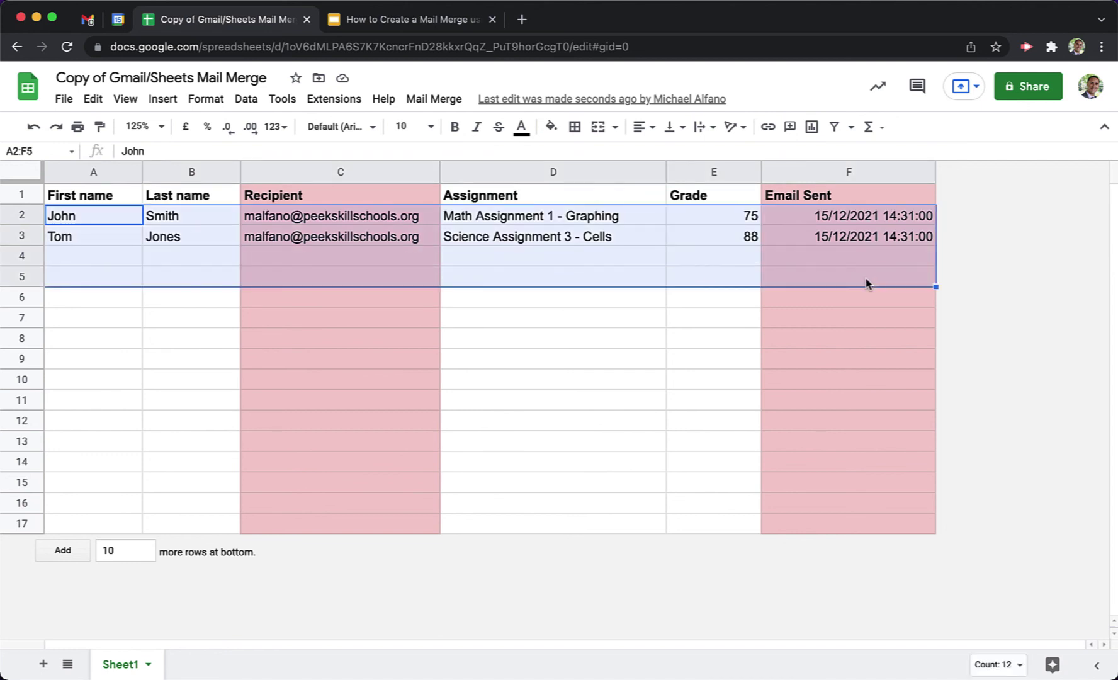
key("Delete")
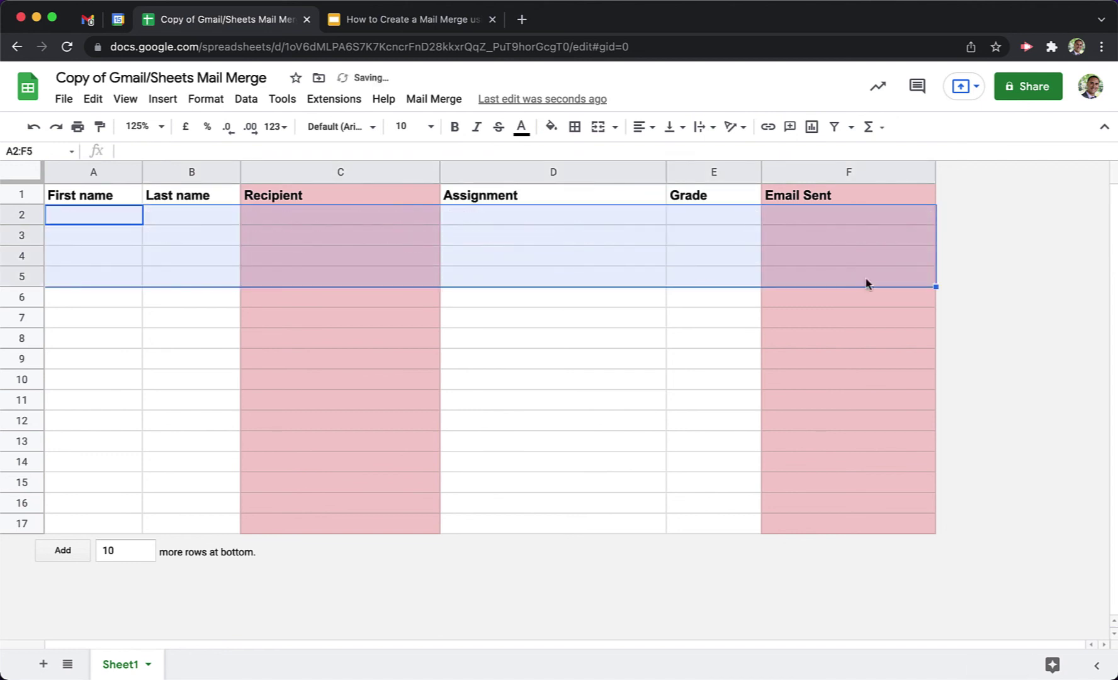
left_click(174, 257)
left_click(75, 216)
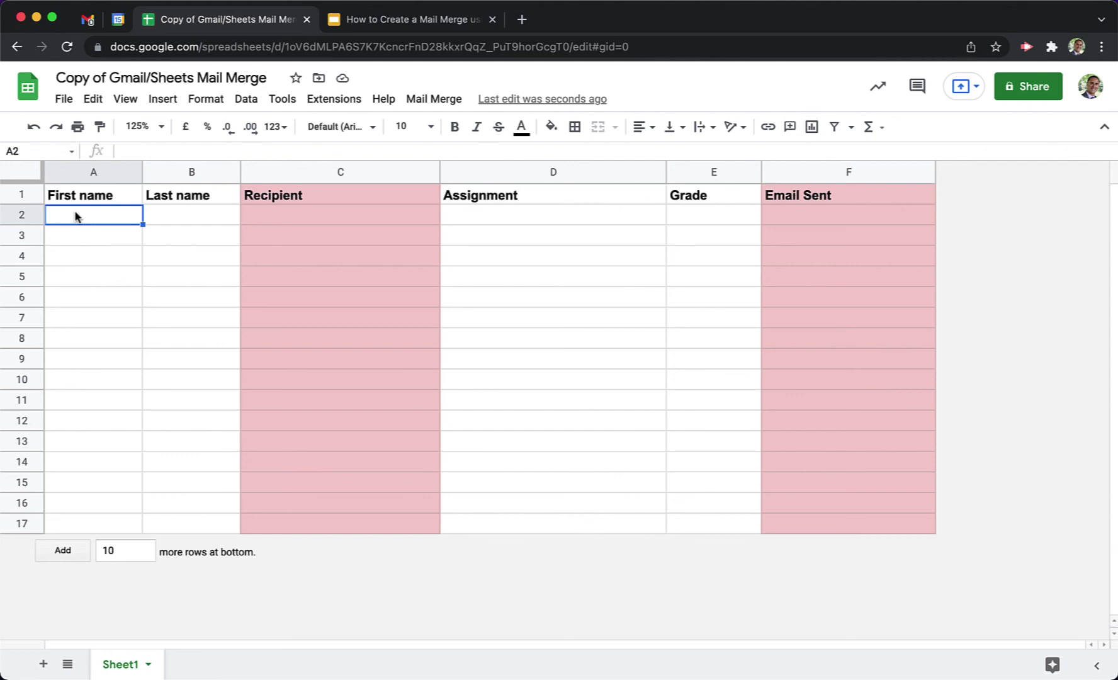
left_click(354, 172)
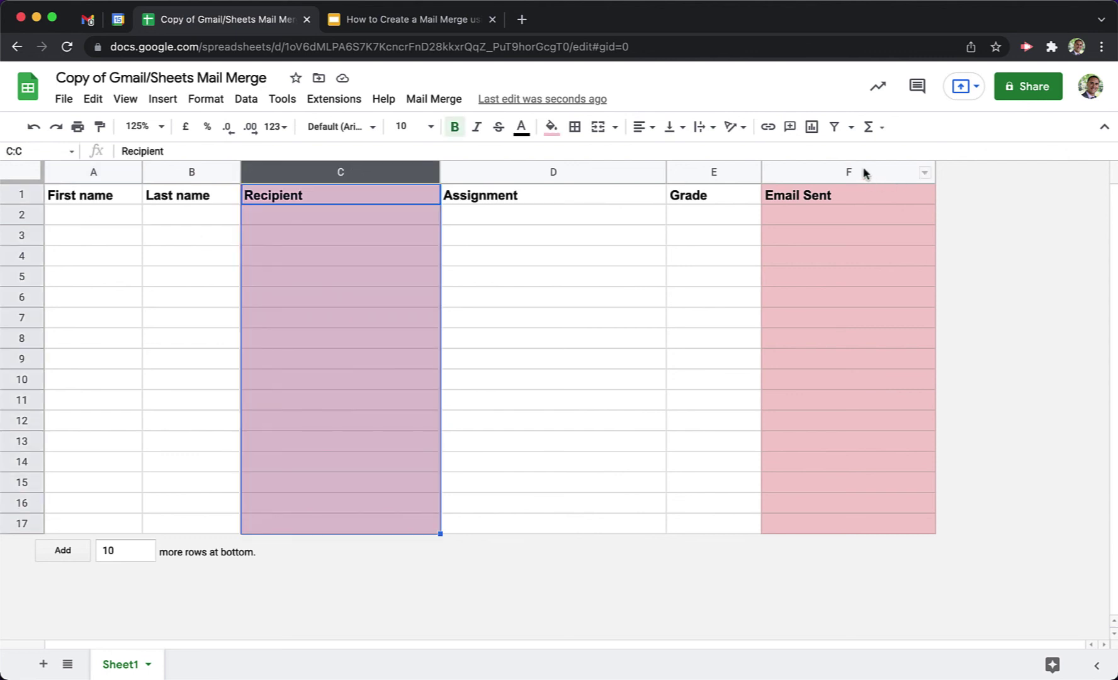
left_click(864, 168, "super")
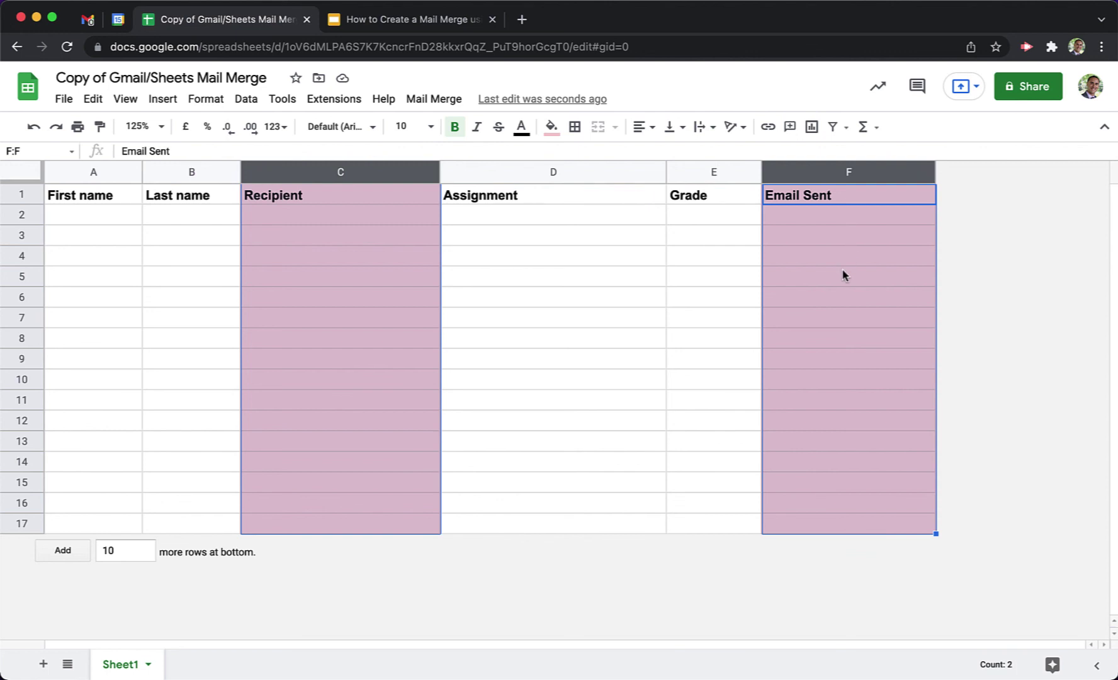
left_click(700, 262)
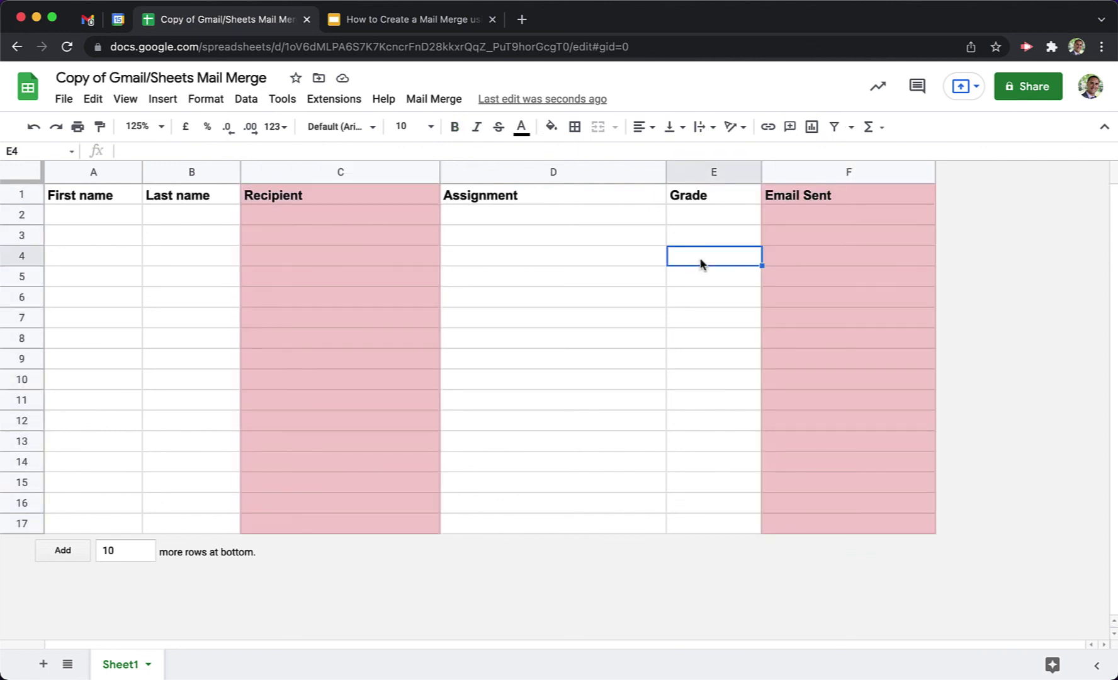